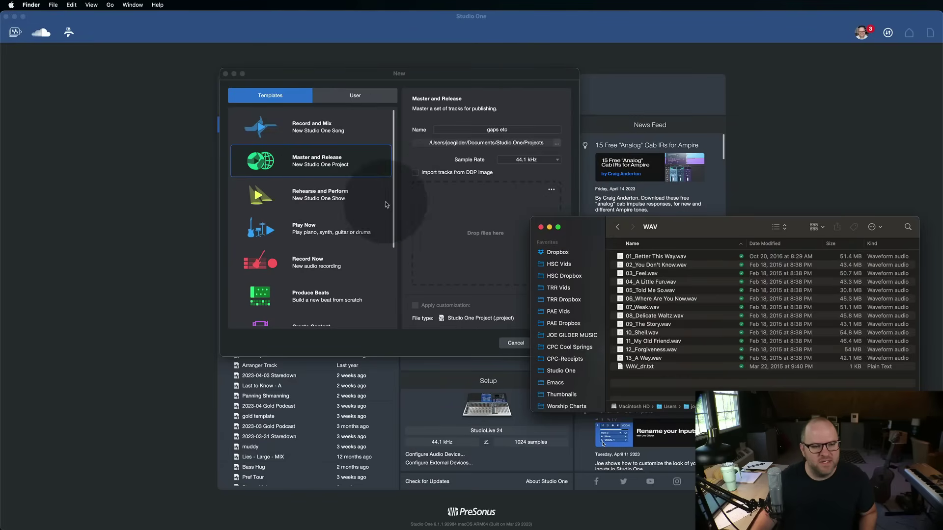
Create a Master and Release project named "gaps etc" at 44.1 kHz, importing all 13 WAV tracks from the WAV folder
left_click(318, 156)
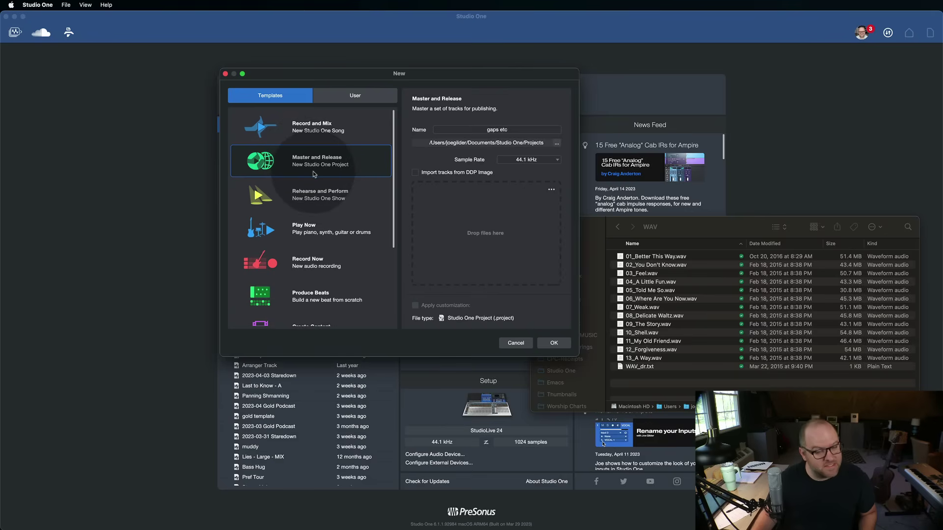
left_click(643, 257)
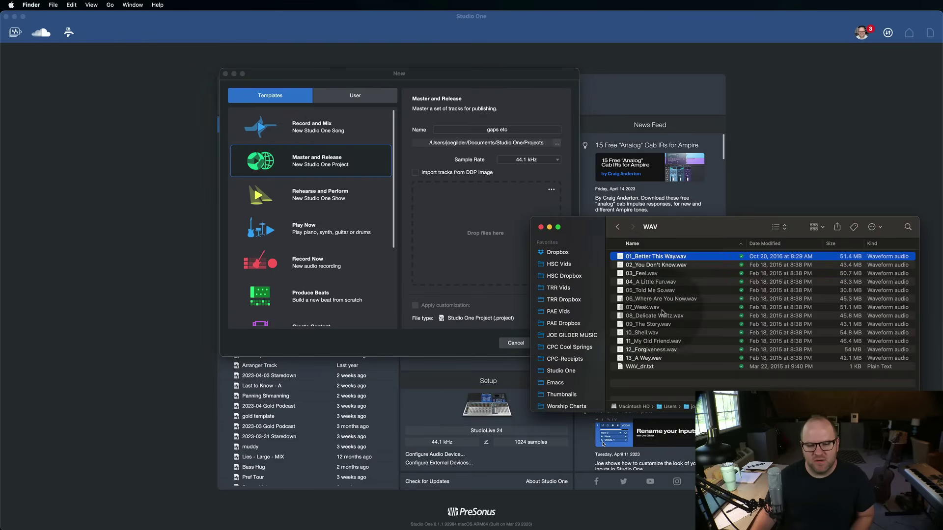
left_click(658, 358, "shift")
left_click_drag(665, 278, 478, 232)
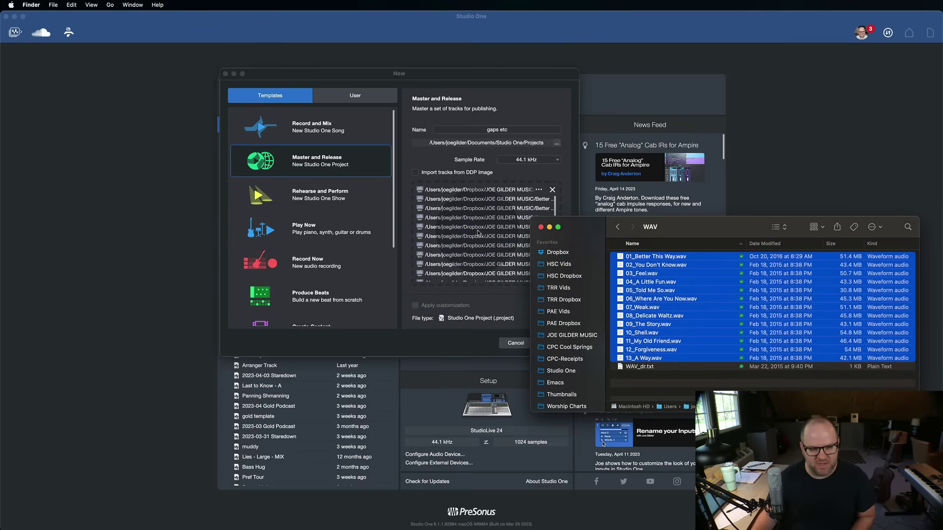
scroll(447, 228, "down", 3)
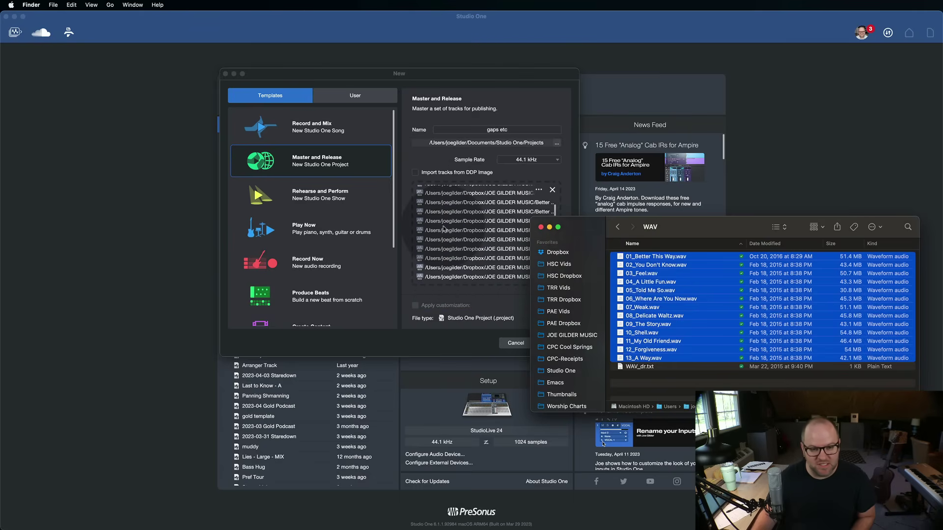
left_click(473, 299)
left_click(554, 342)
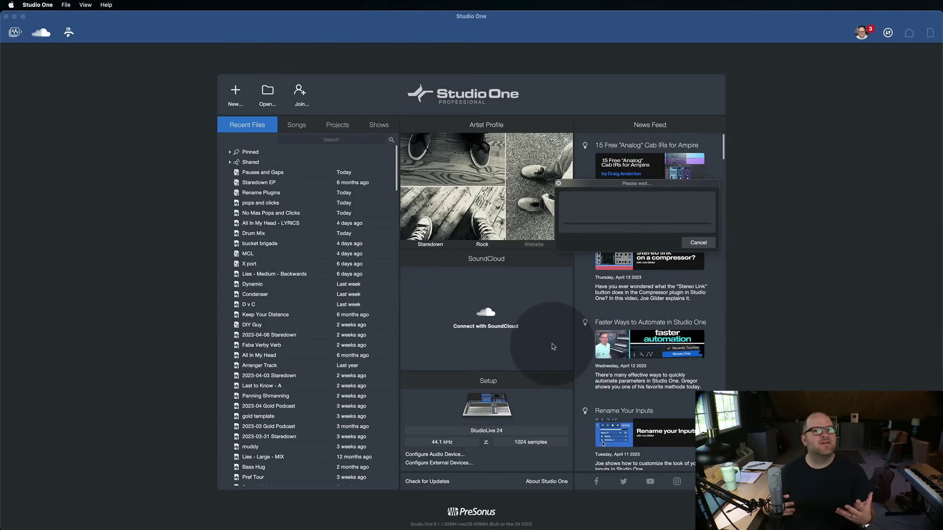
Examine the timeline's track layout and the transition from 01_Better This Way into 02_You Don't Know
scroll(425, 451, "right", 6)
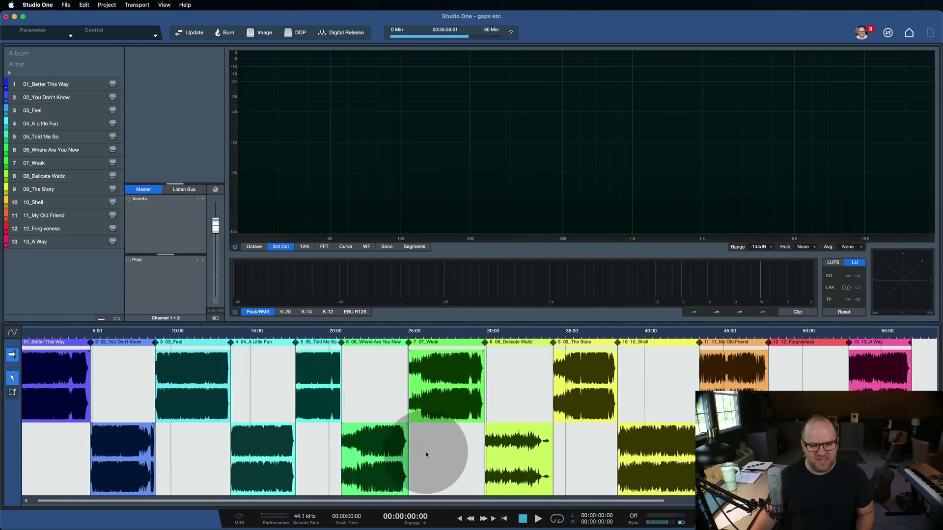
scroll(426, 452, "left", 6)
left_click(399, 449)
left_click(191, 404)
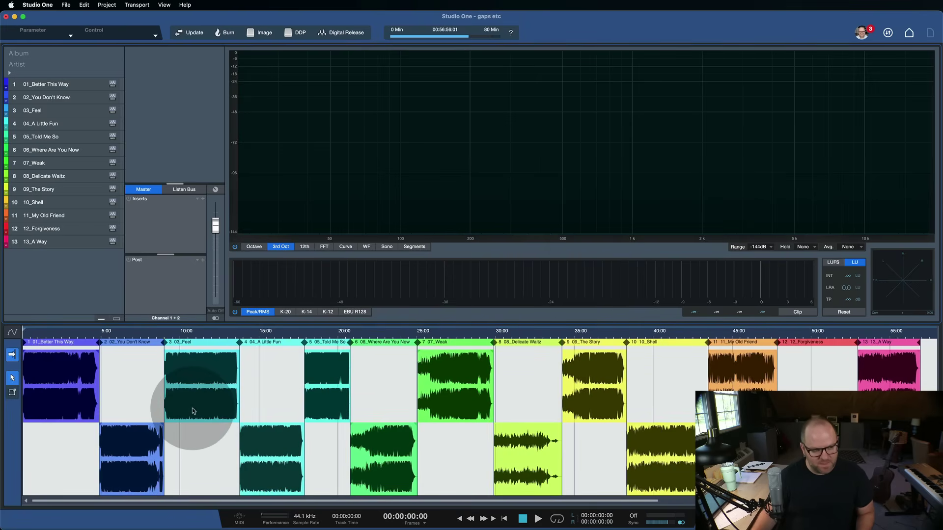
left_click(120, 375)
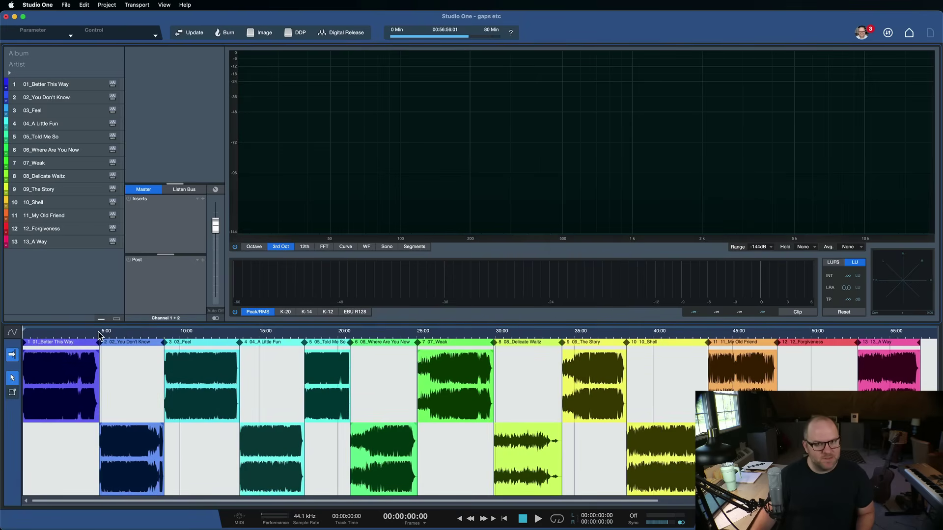
left_click_drag(98, 333, 98, 406)
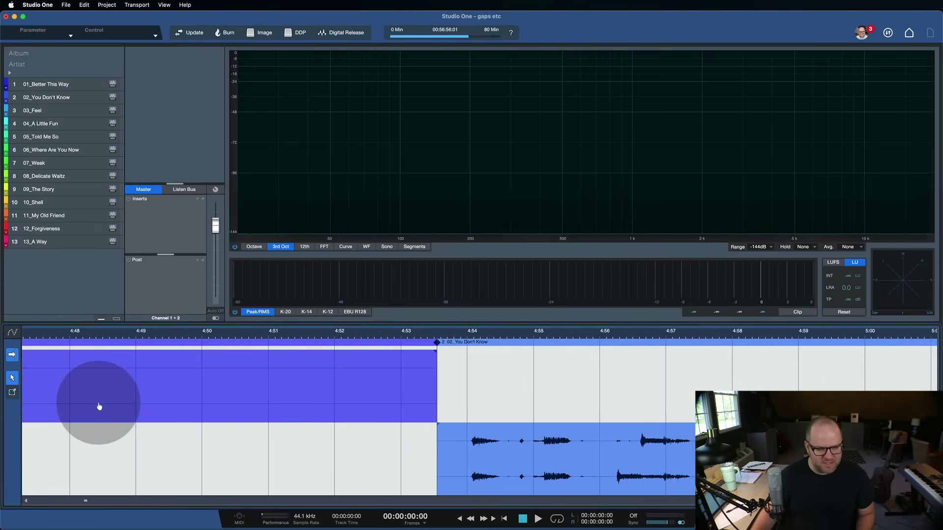
scroll(433, 390, "up", 6)
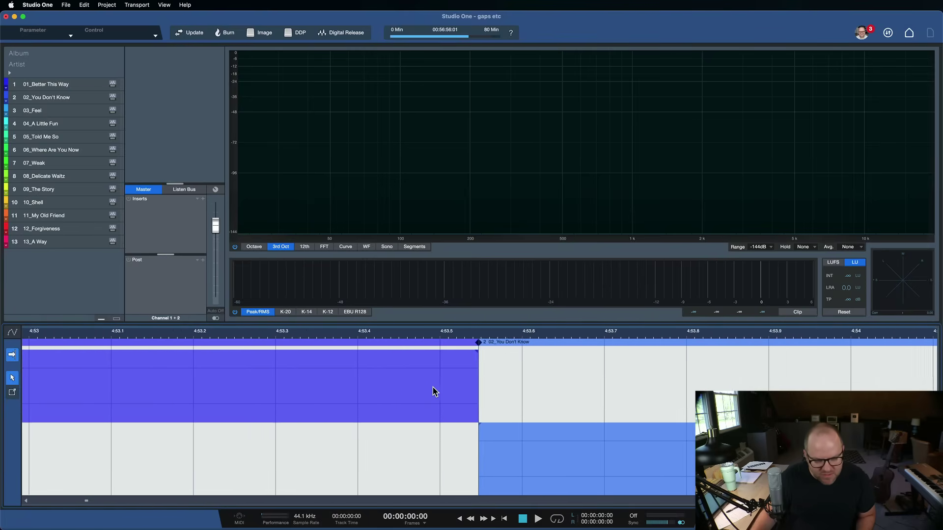
scroll(433, 391, "right", 10)
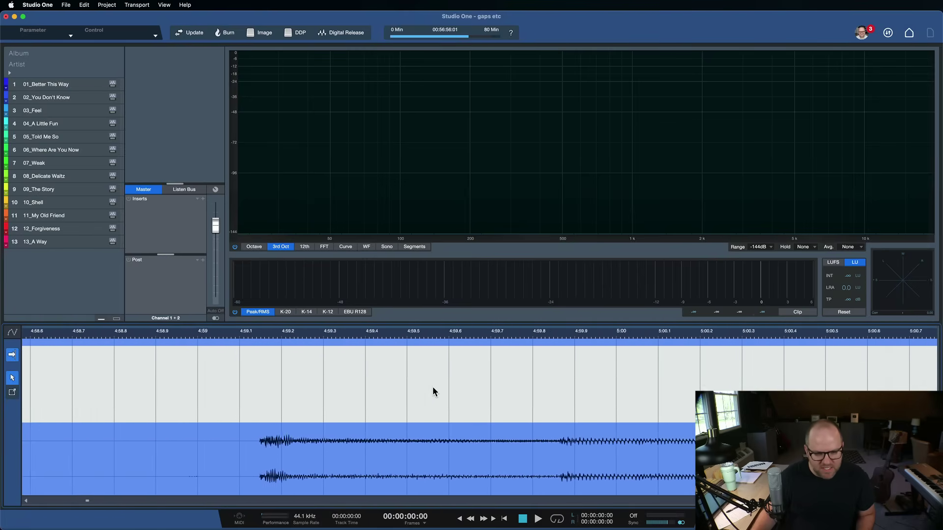
scroll(432, 391, "right", 12)
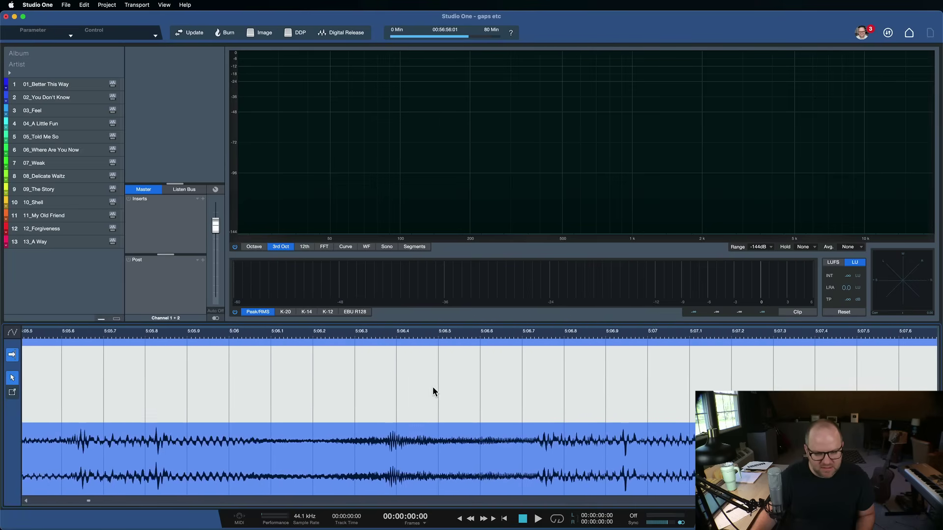
scroll(433, 392, "down", 6)
scroll(433, 392, "right", 12)
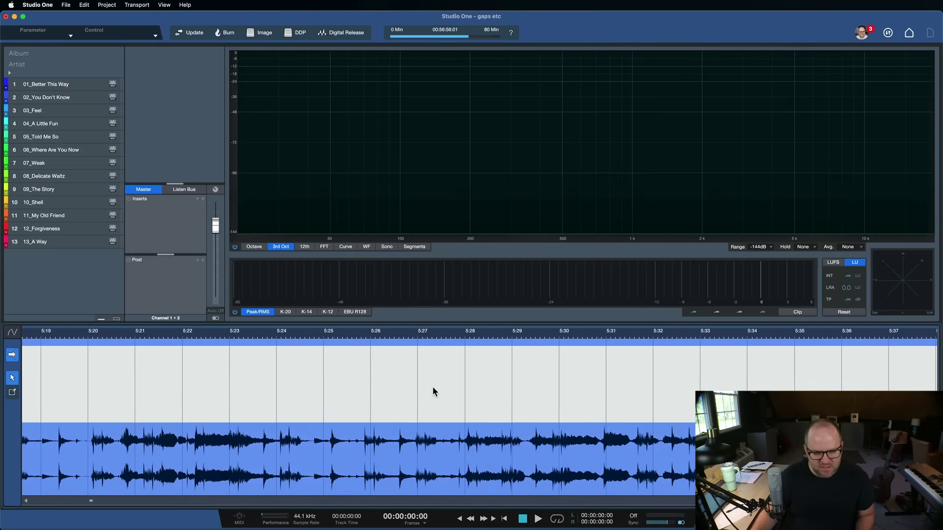
scroll(432, 391, "right", 20)
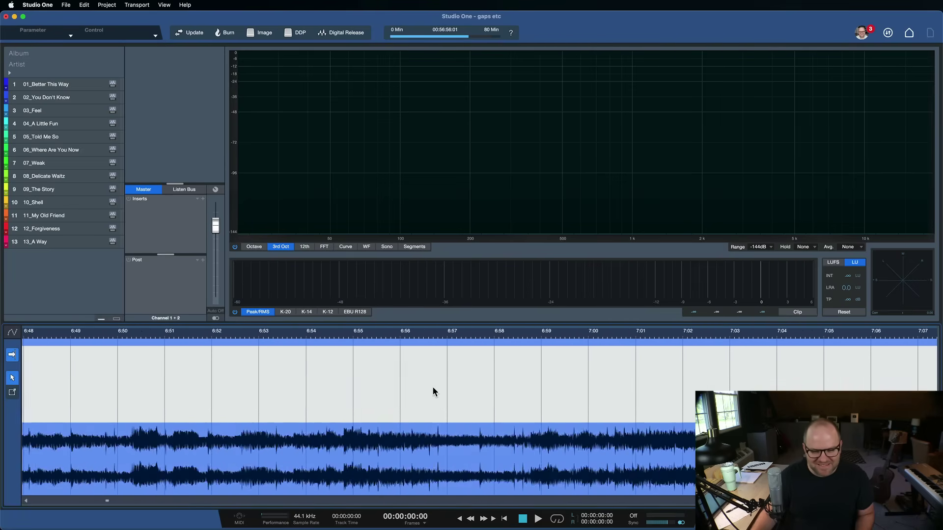
scroll(433, 392, "right", 15)
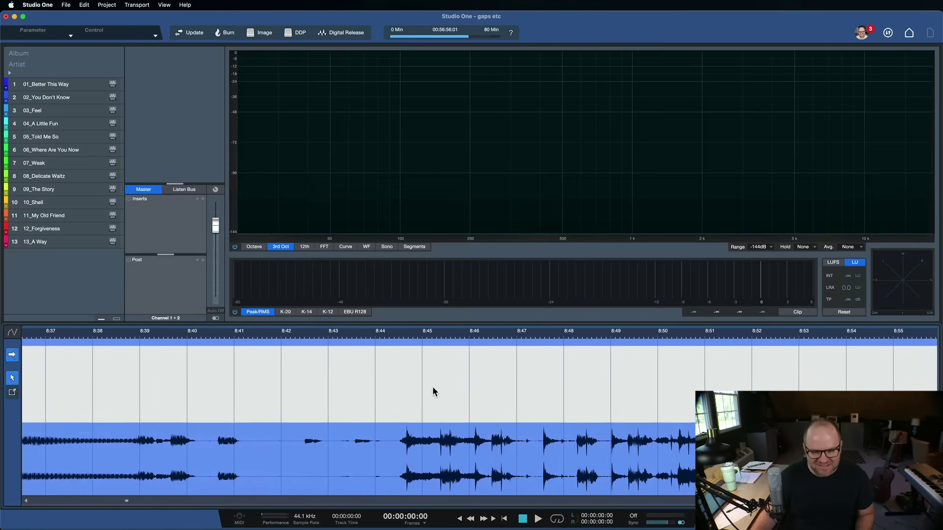
scroll(432, 392, "down", 6)
Inspect the transition between 09_The Story and 10_Shell, then return to the overview of the whole album
left_click_drag(482, 332, 432, 202)
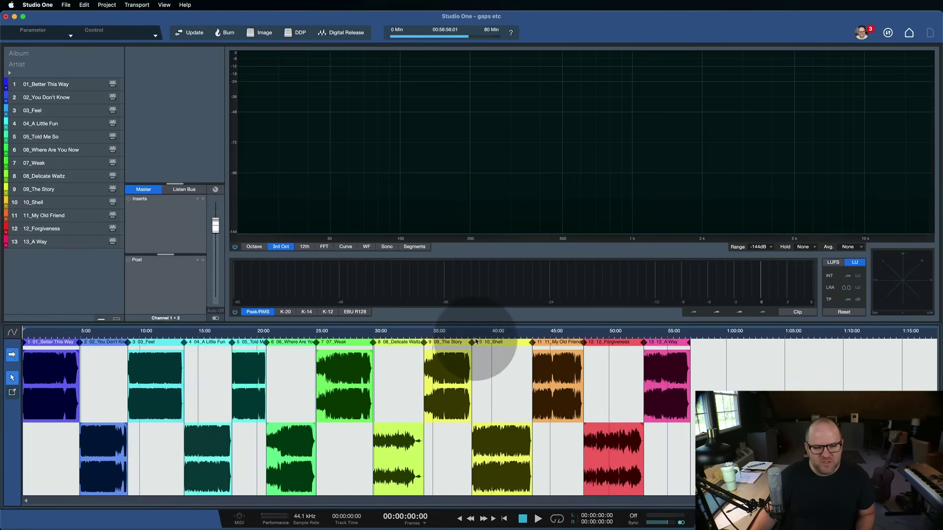
left_click_drag(472, 336, 307, 387)
scroll(306, 386, "up", 6)
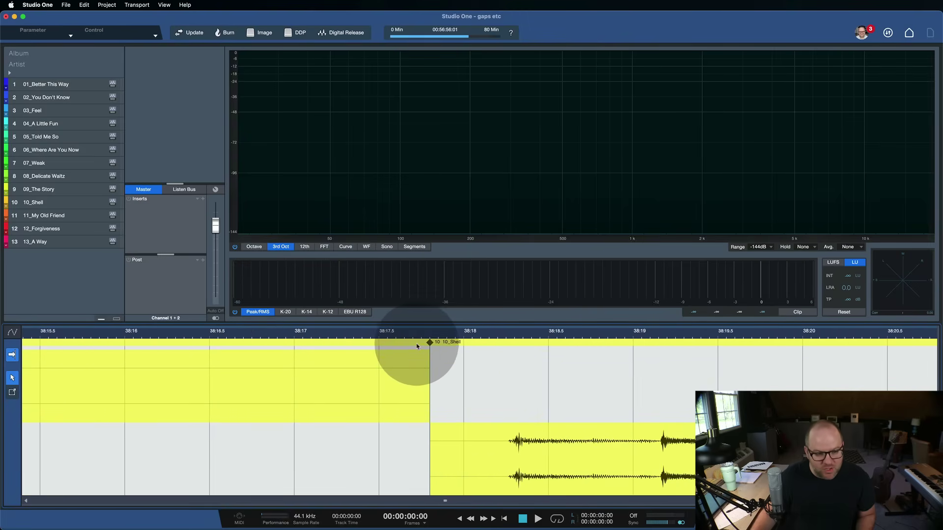
left_click_drag(413, 335, 401, 177)
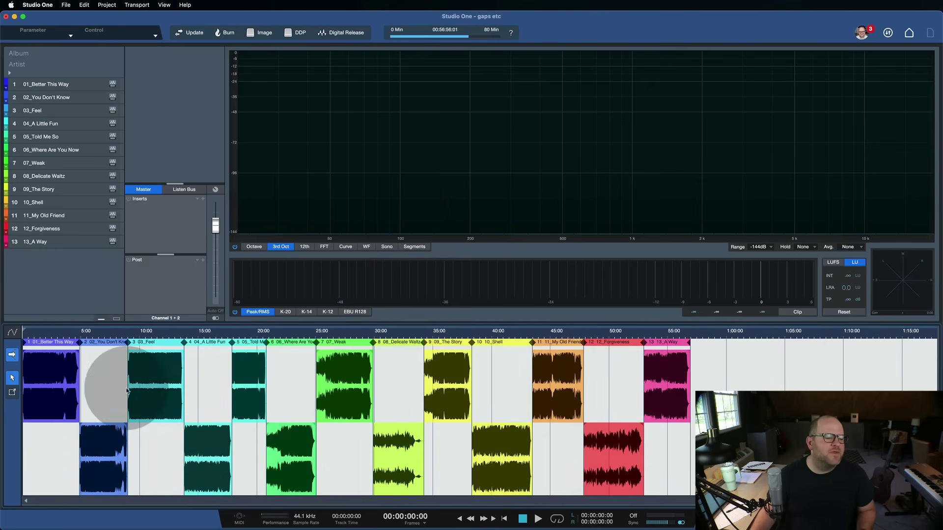
Select 01_Better This Way and show the track list in its large view, with that track's metadata details collapsed
left_click(52, 385)
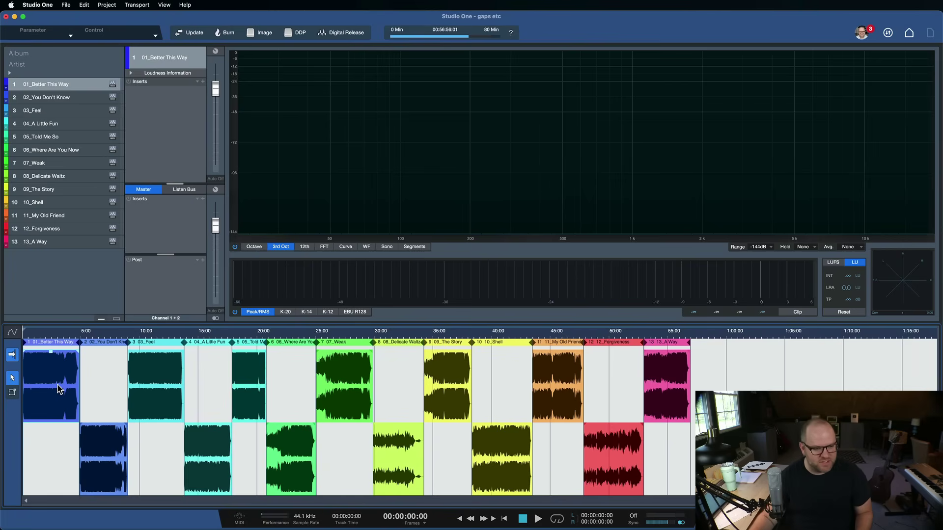
left_click(72, 376)
key("z")
scroll(503, 368, "up", 3)
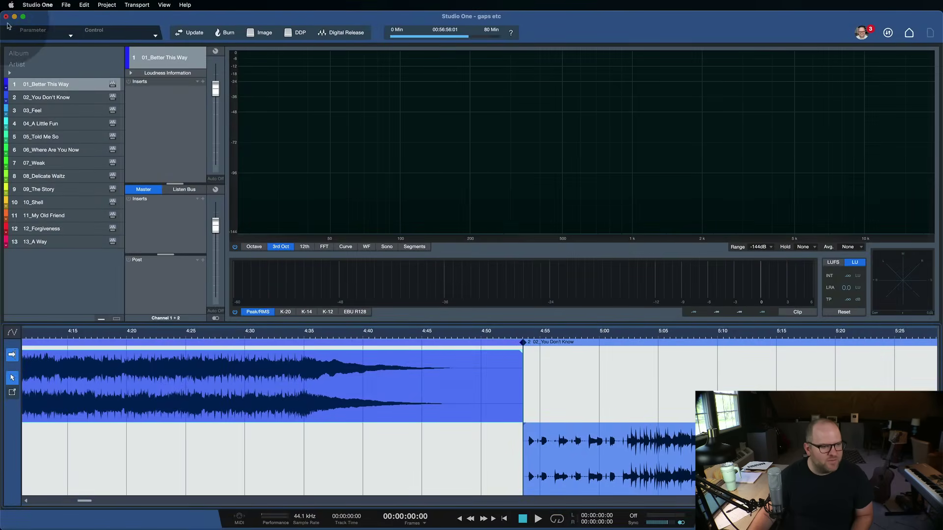
left_click(39, 87)
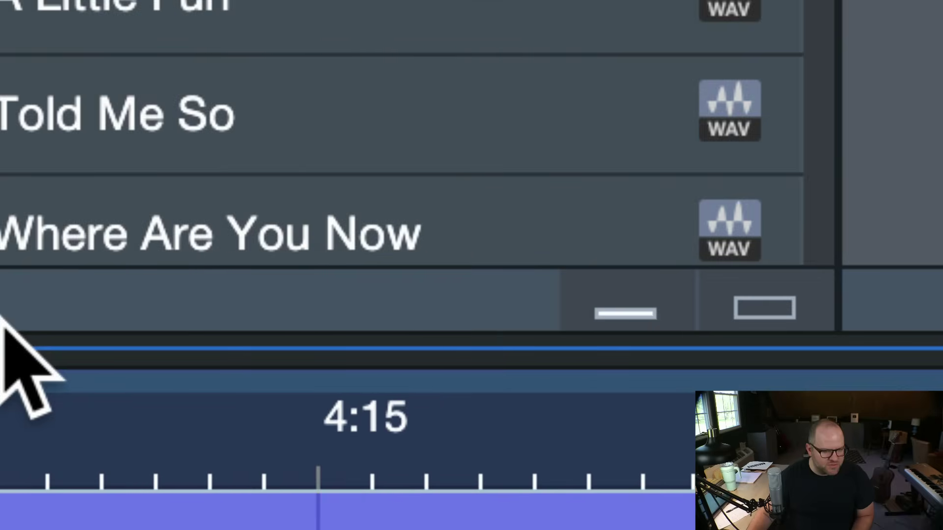
left_click(741, 305)
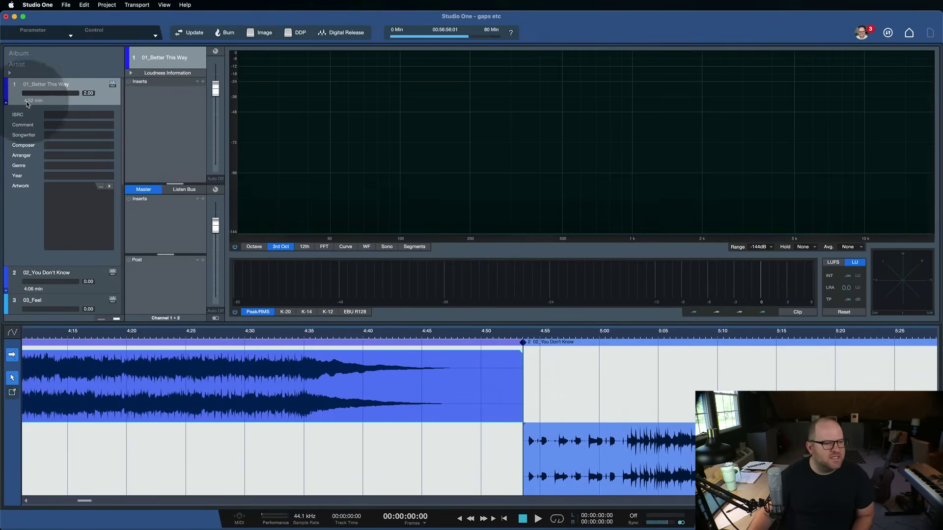
scroll(59, 228, "down", 5)
scroll(59, 227, "up", 5)
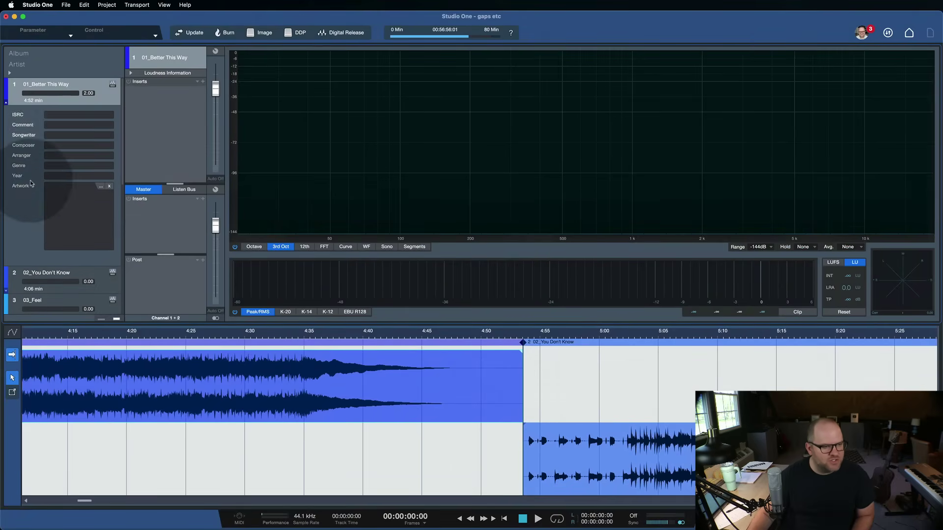
left_click(6, 106)
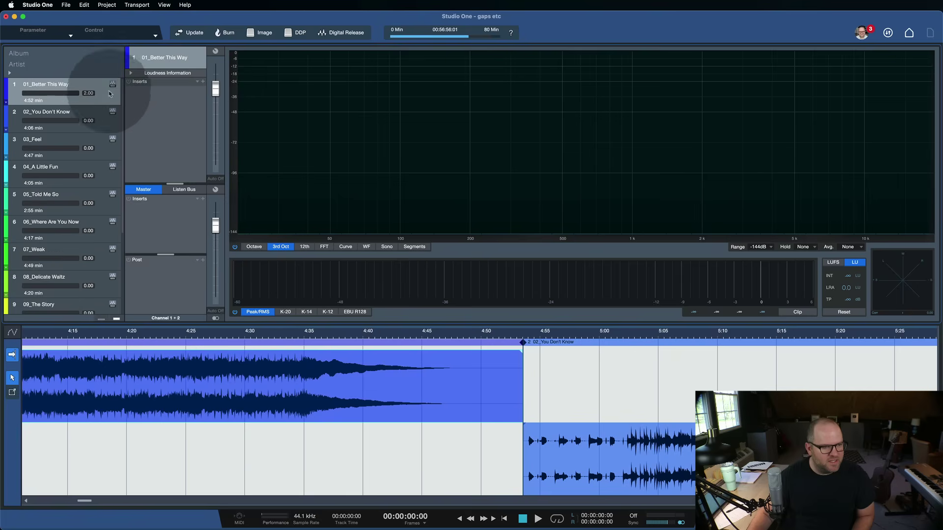
Examine the gap before 01_Better This Way at the start of the timeline and check the pause values of the following tracks
scroll(153, 390, "left", 10)
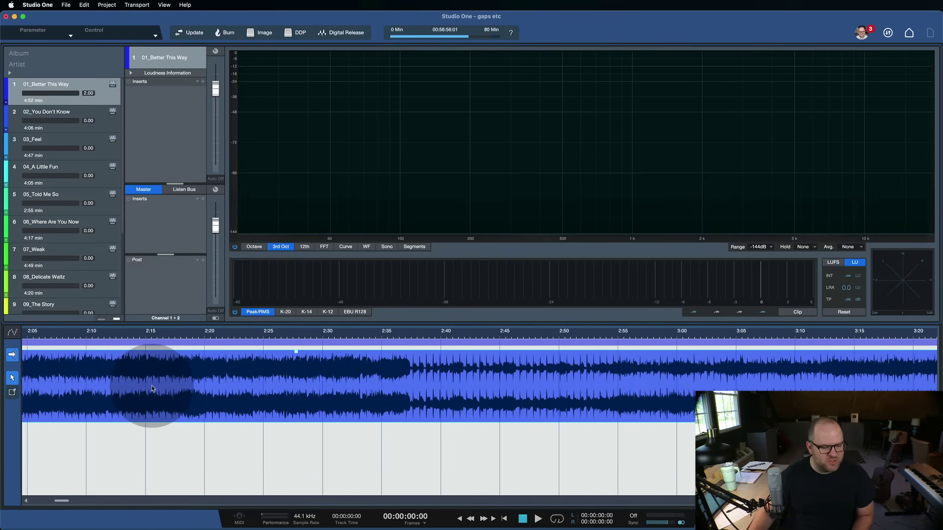
scroll(154, 390, "left", 10)
scroll(43, 396, "up", 6)
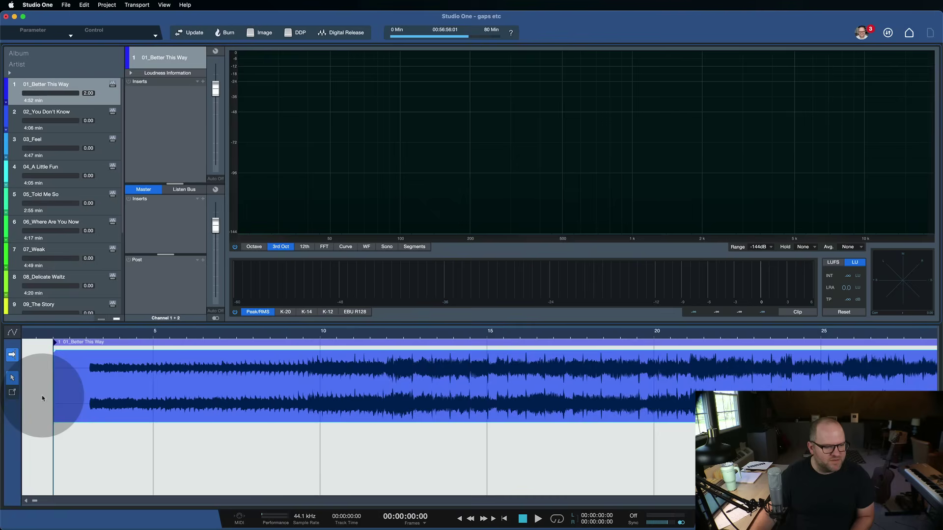
scroll(43, 395, "left", 3)
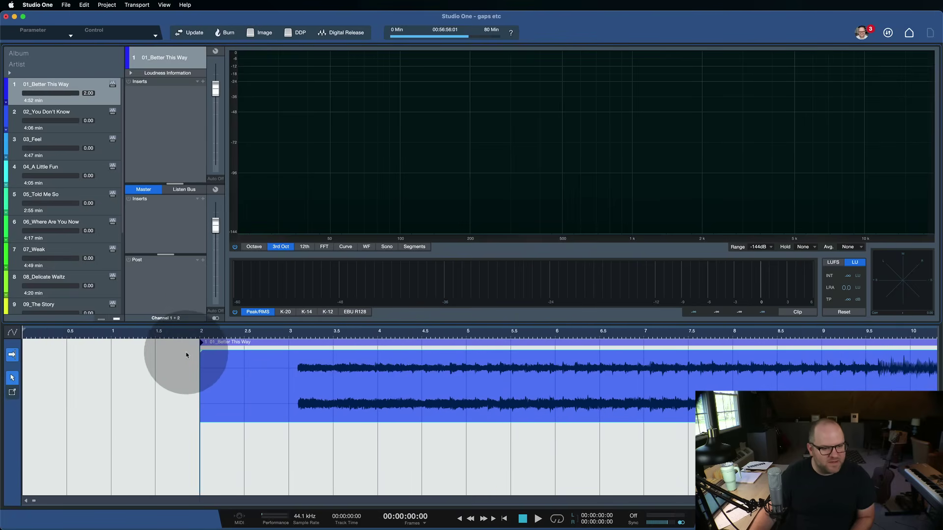
scroll(192, 371, "down", 5)
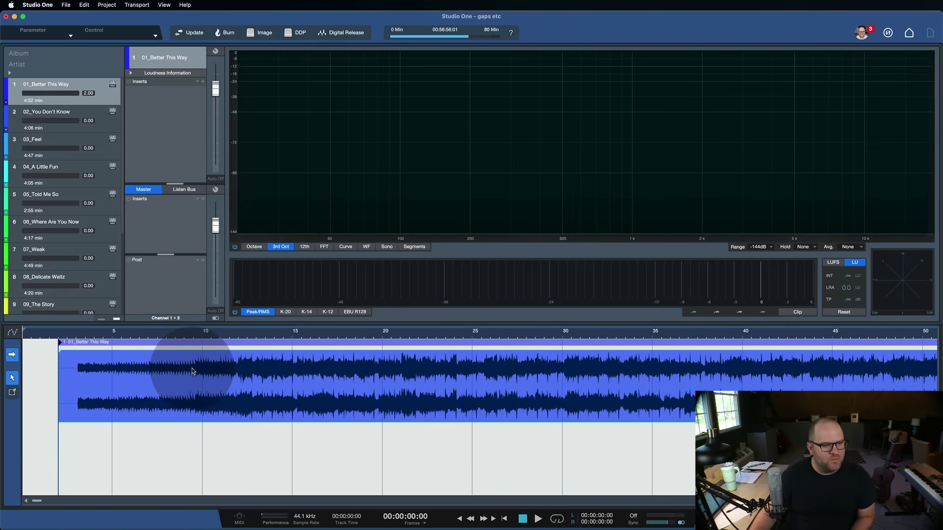
left_click(89, 123)
left_click(83, 145)
scroll(237, 389, "down", 4)
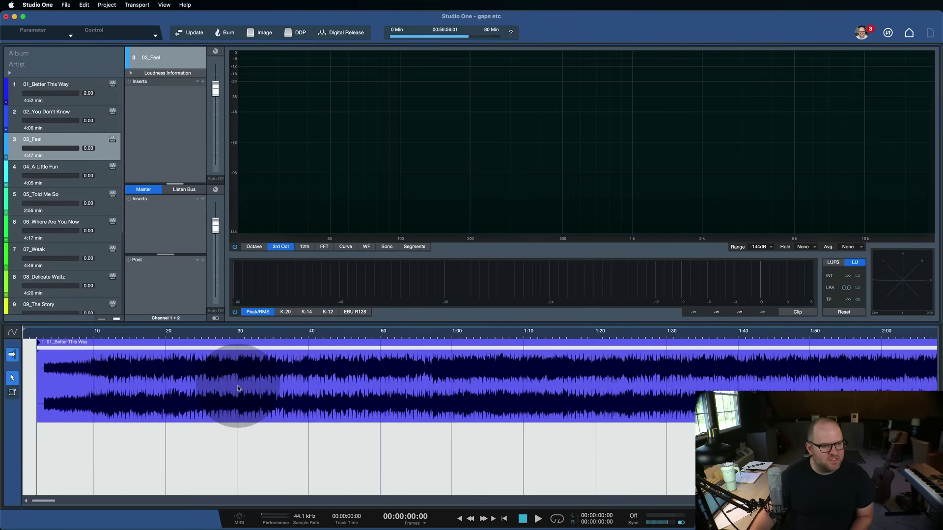
scroll(238, 388, "down", 6)
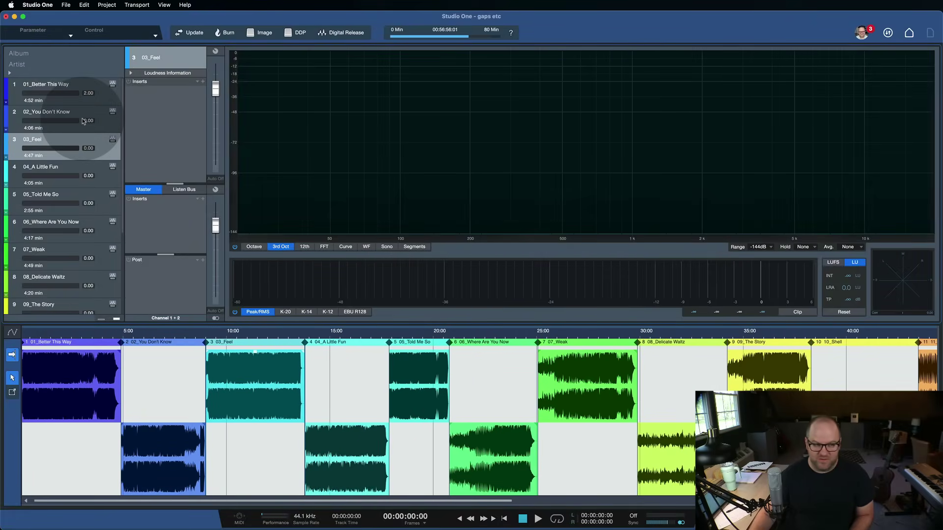
Set the pause before 02_You Don't Know to 10 seconds
left_click(89, 123)
double_click(88, 122)
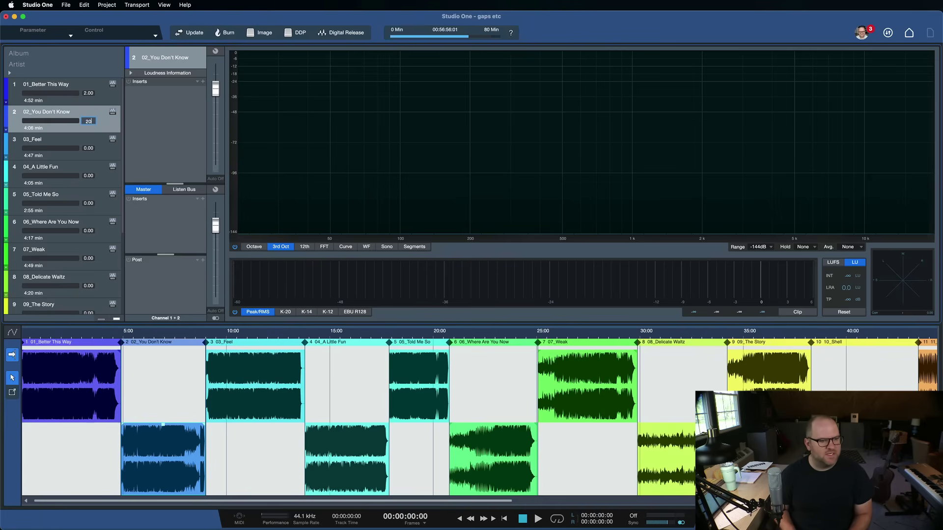
type("10")
key("Return")
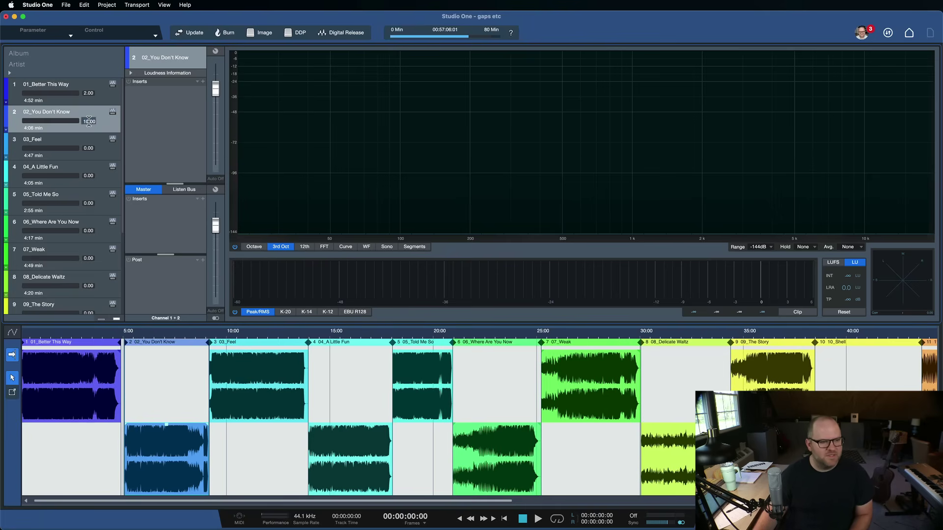
Return the track list to its small view and inspect the gap between 01_Better This Way and 02_You Don't Know
double_click(103, 131)
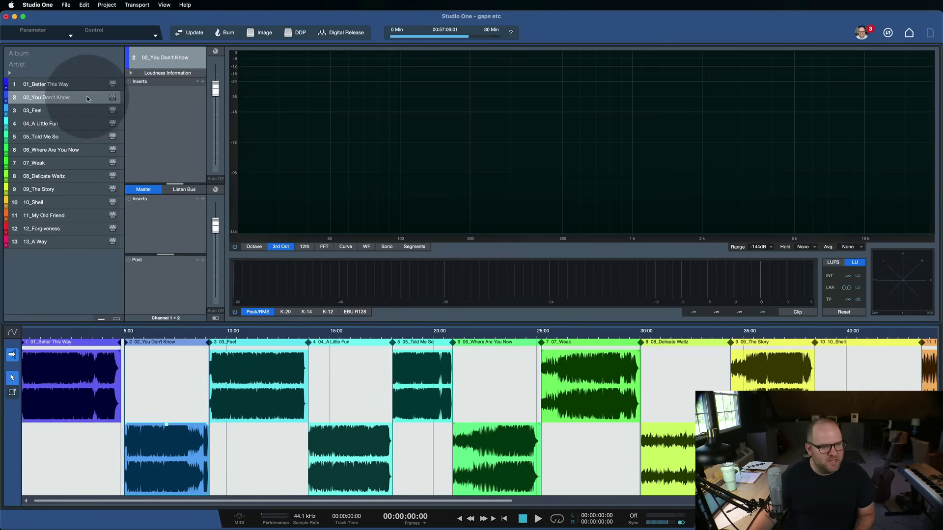
scroll(95, 404, "up", 10)
scroll(290, 419, "right", 8)
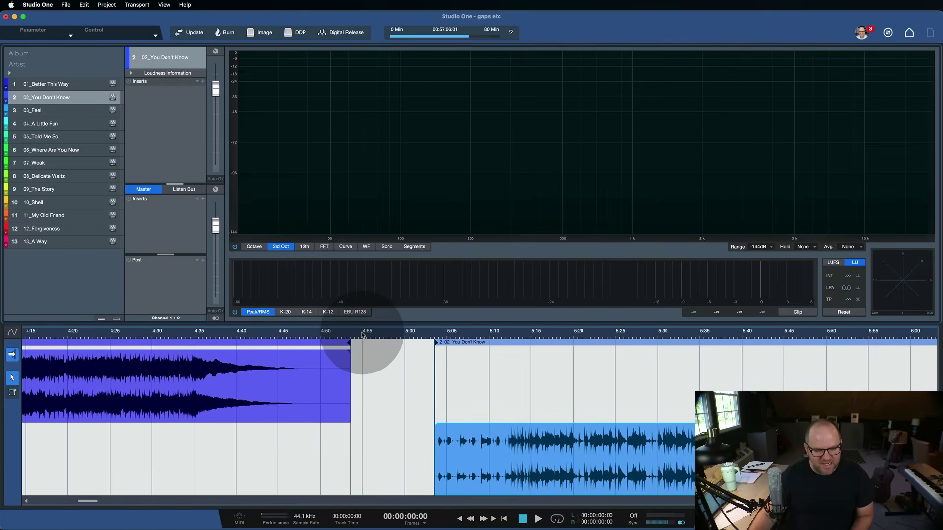
scroll(349, 339, "up", 5)
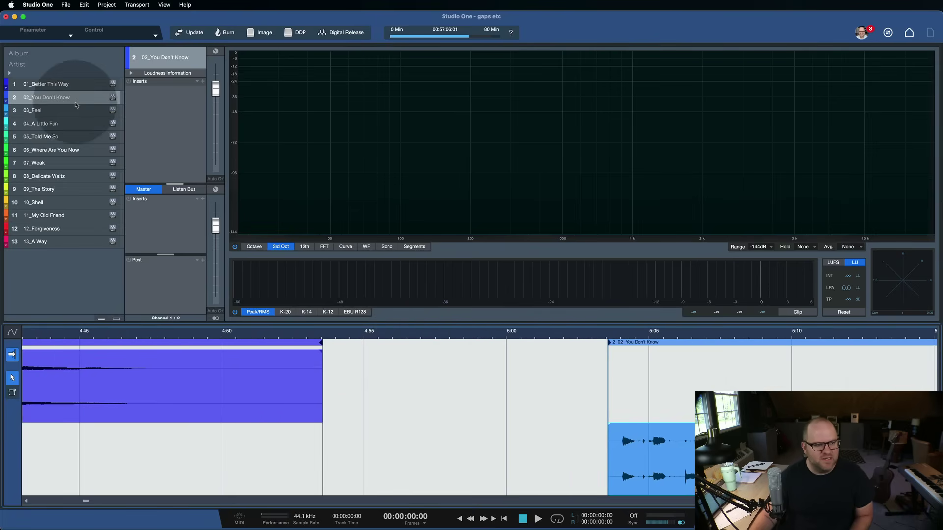
Show the track list in its large view and set the pause before 02_You Don't Know to 2 seconds, then to 3 seconds
left_click(116, 320)
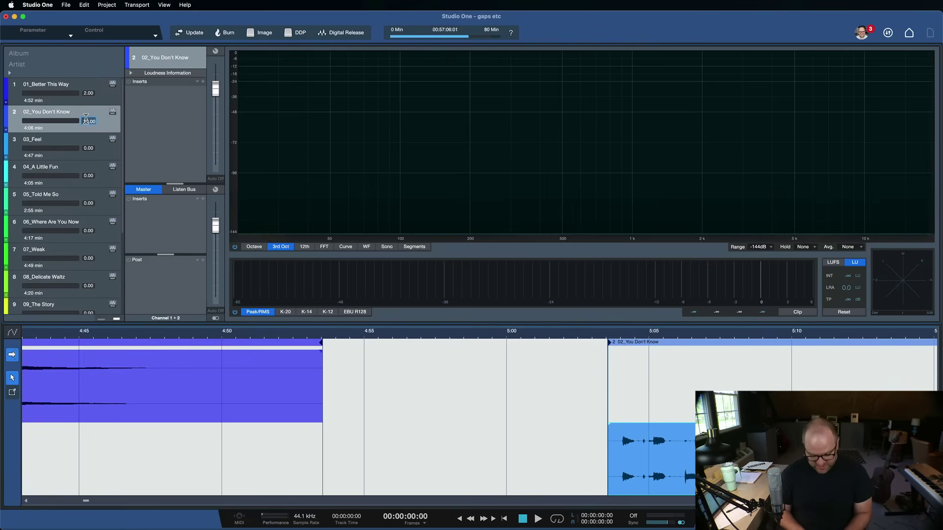
type("2")
key("Return")
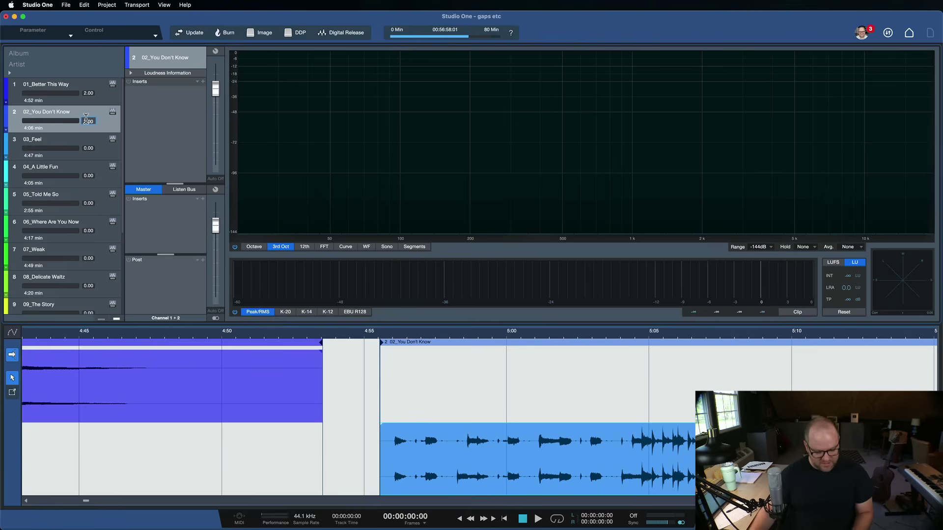
key("Return")
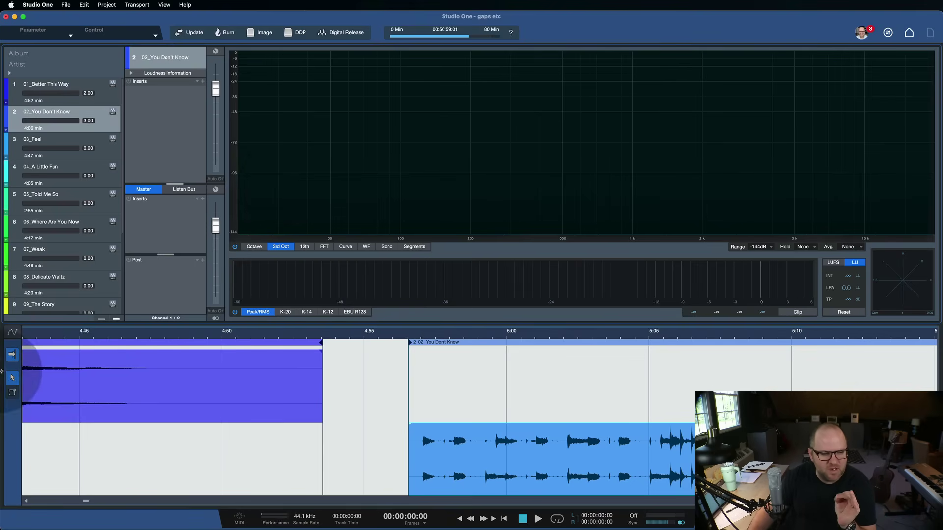
Play back part of the gap between 01_Better This Way and 02_You Don't Know, then park the playback cursor near 4:54
left_click(117, 332)
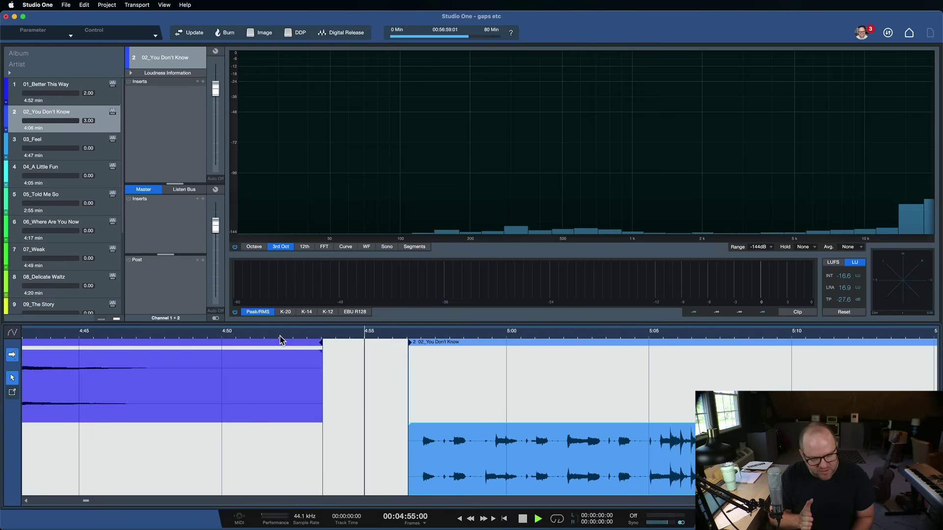
key("space")
left_click(369, 345)
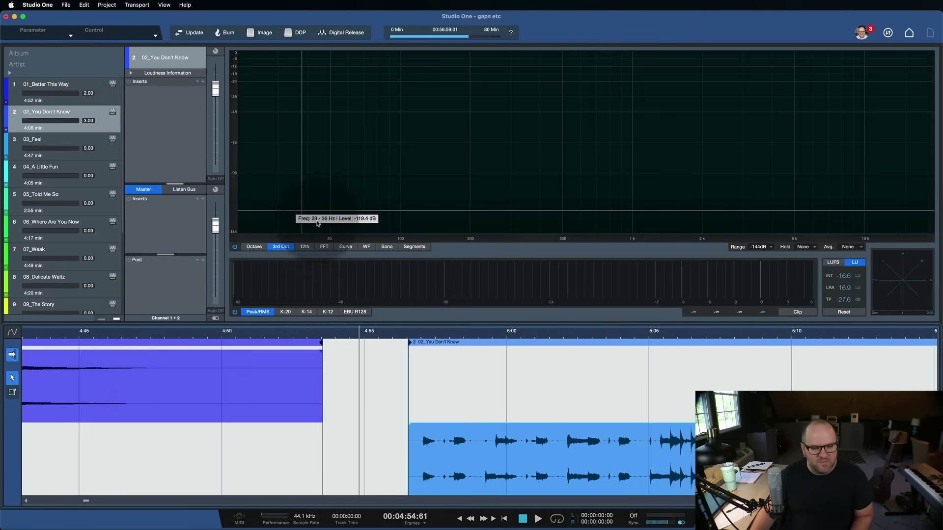
Move 02_You Don't Know earlier in the timeline against the end of 01_Better This Way, leaving a pause of about 0.01 seconds
left_click_drag(427, 393, 414, 472)
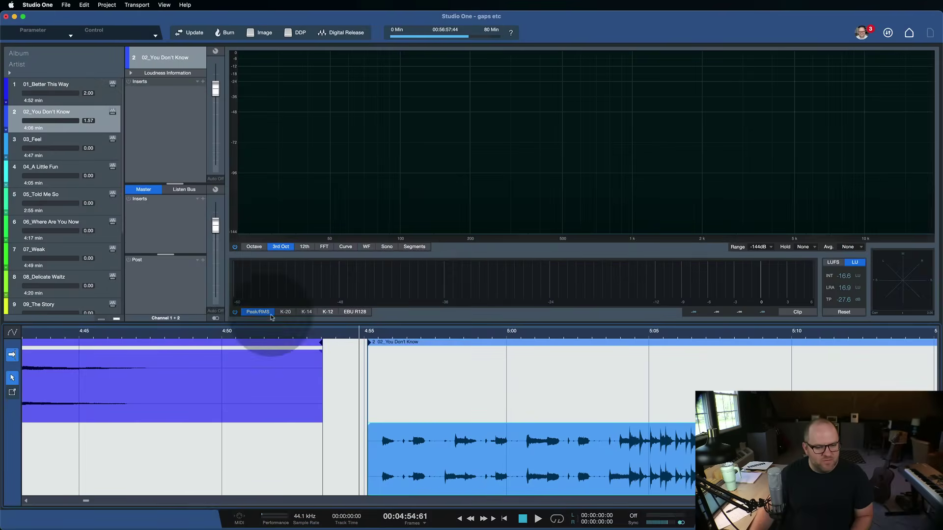
left_click_drag(443, 463, 421, 464)
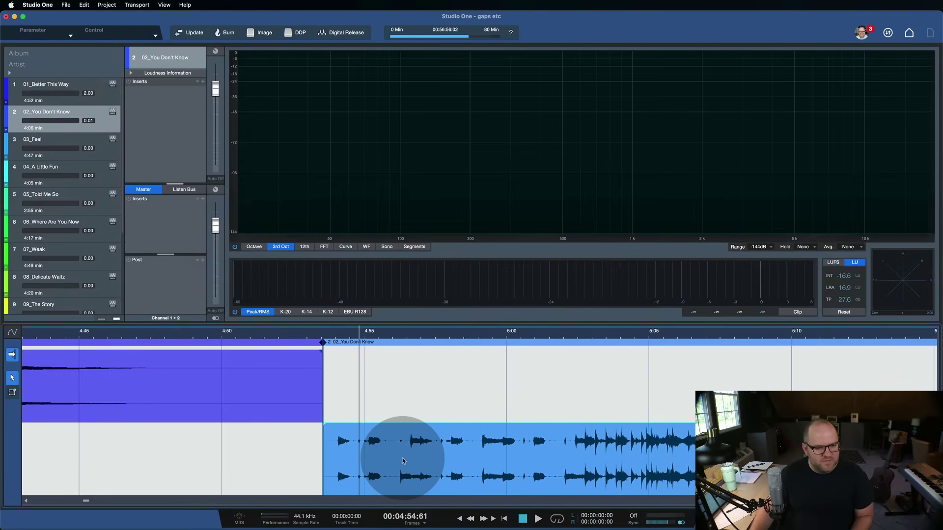
left_click(355, 472)
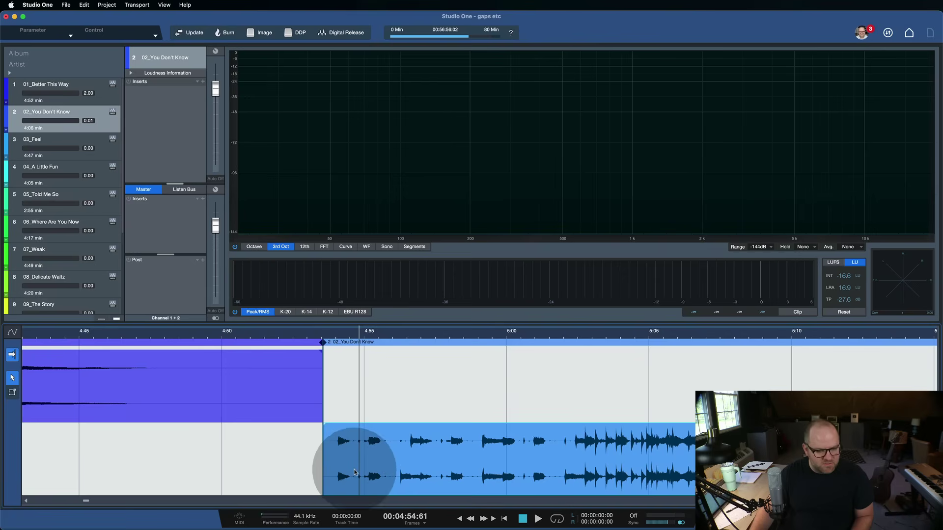
Move 02_You Don't Know later to a pause of about 1.53 seconds, then back to about 0.01 seconds
left_click_drag(354, 477, 395, 466)
scroll(396, 466, "down", 10)
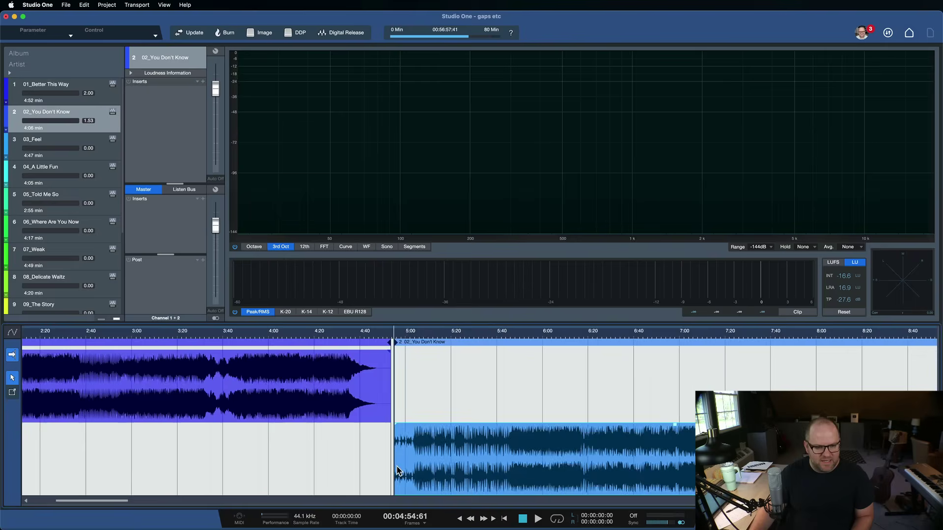
scroll(396, 468, "down", 5)
left_click(366, 469)
left_click_drag(275, 465, 263, 437)
Move 02_You Don't Know earlier so it overlaps the fade-out of 01_Better This Way, starting at about 4:45
key("e")
key("e")
key("e")
key("e")
key("e")
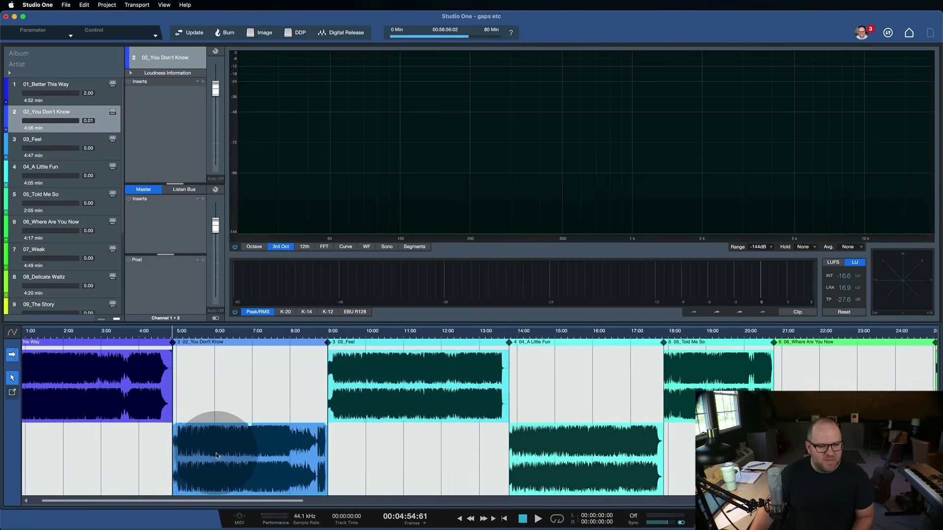
scroll(216, 455, "left", 10)
scroll(216, 454, "right", 5)
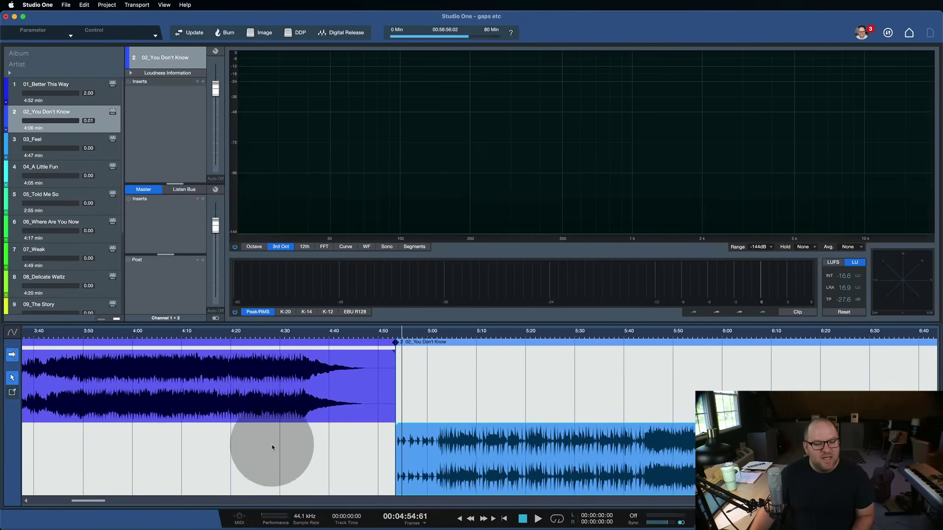
scroll(307, 445, "up", 3)
scroll(307, 445, "up", 5)
scroll(307, 446, "right", 10)
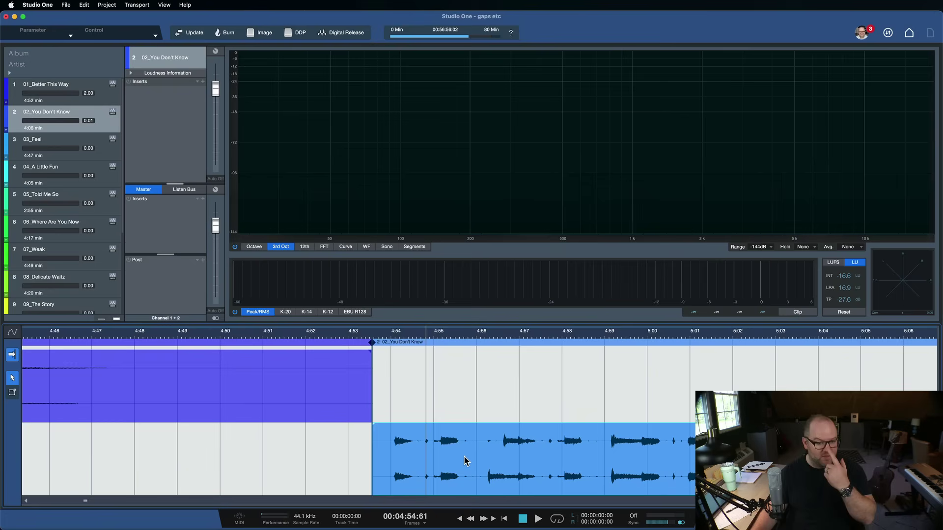
left_click(490, 473)
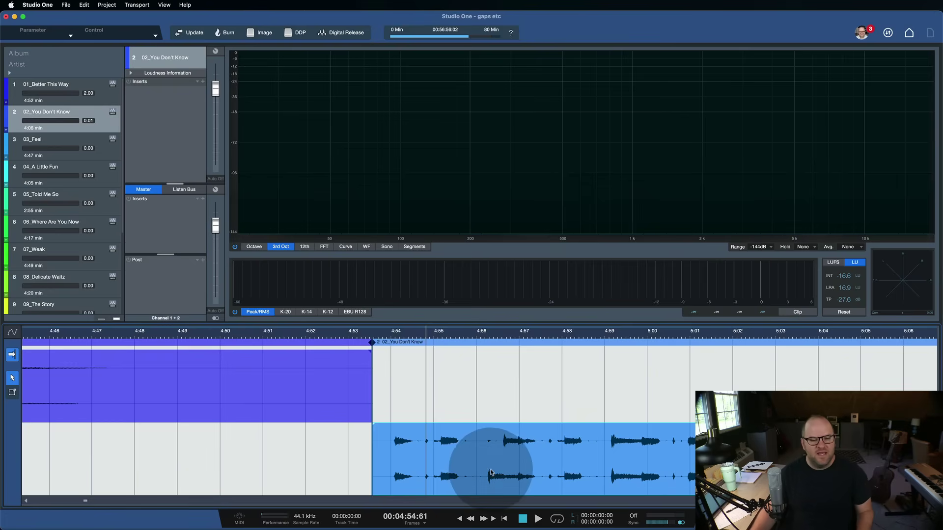
left_click_drag(545, 478, 250, 479)
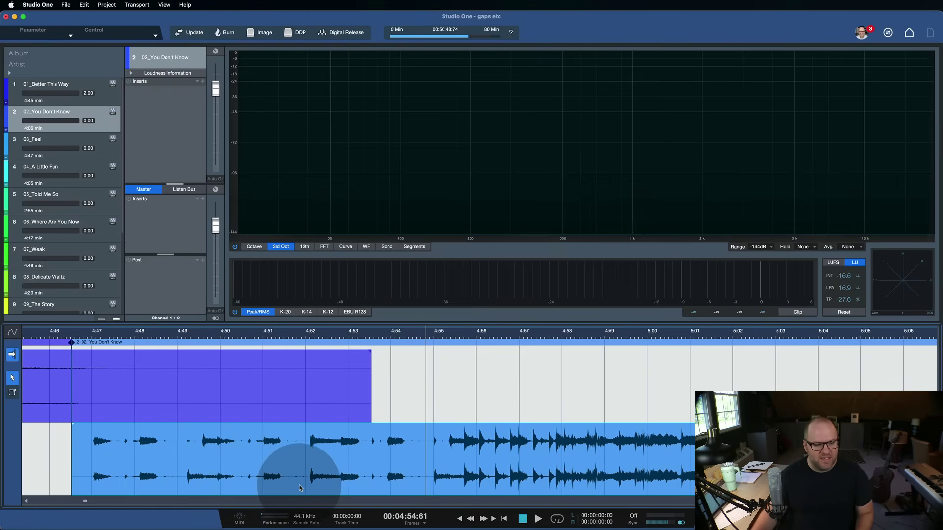
scroll(299, 485, "left", 4)
left_click_drag(337, 466, 280, 464)
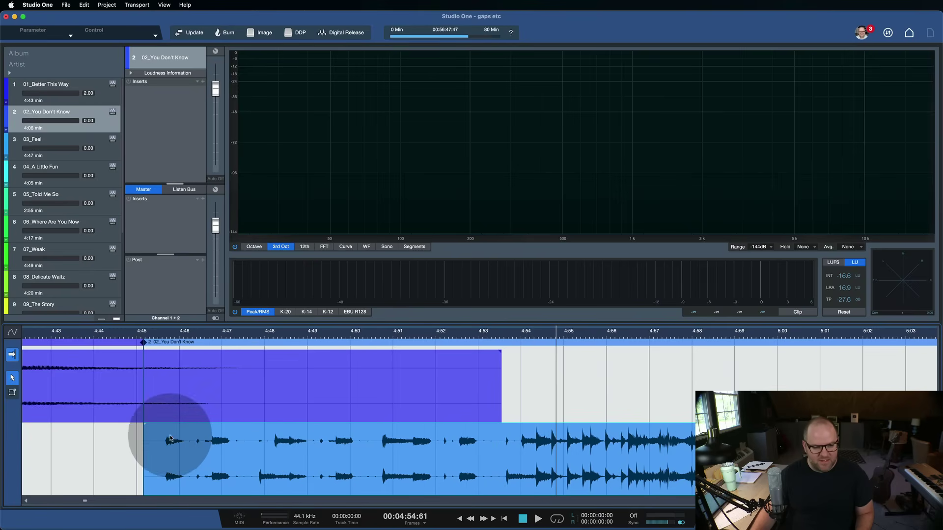
Inspect the overlap at the start of 02_You Don't Know and select the clips of both tracks
mouse_move(144, 424)
left_mouse_down()
mouse_move(386, 447)
mouse_move(361, 430)
mouse_move(136, 428)
left_mouse_up()
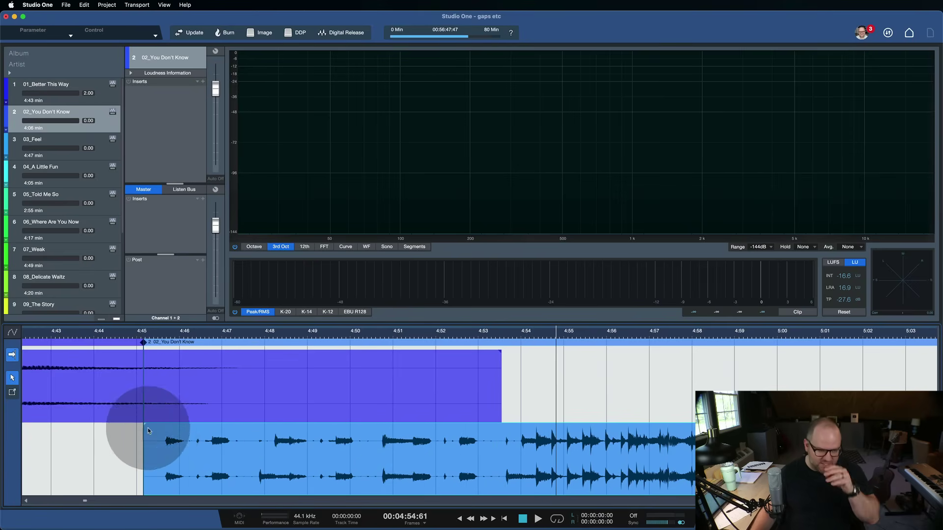
scroll(219, 447, "down", 10)
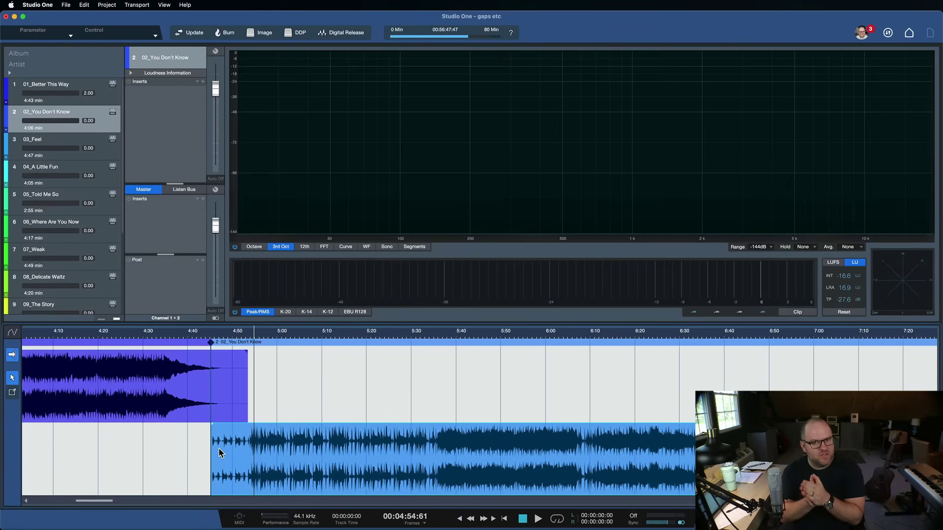
scroll(219, 448, "up", 6)
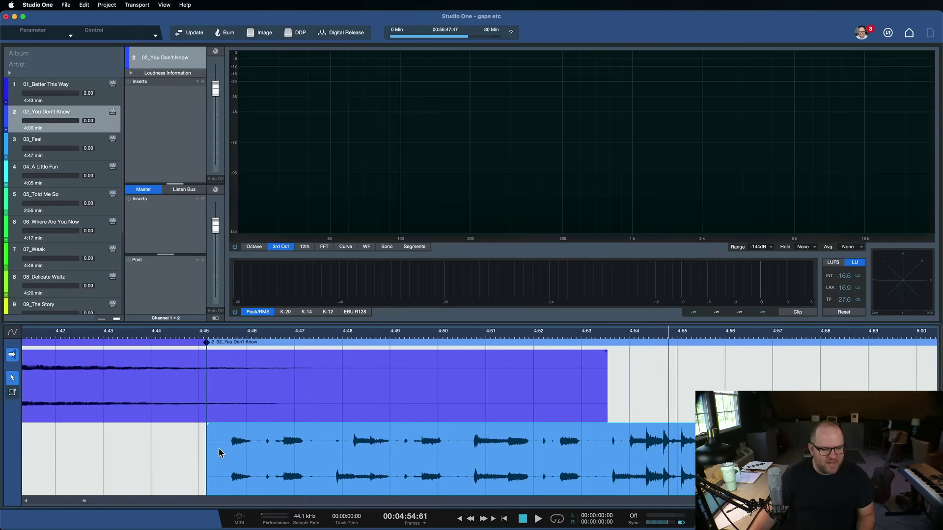
left_click(252, 372)
left_click(267, 383)
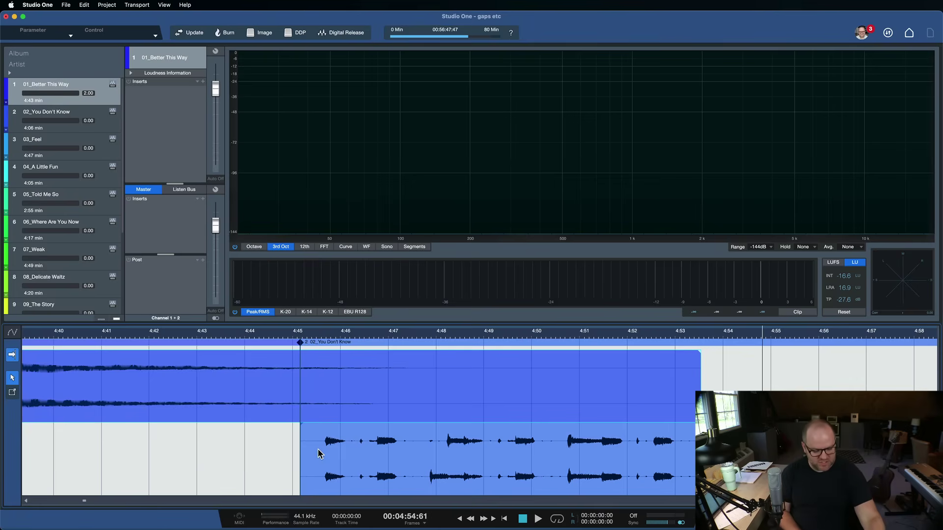
Play the overlapping transition repeatedly from the start marker of 02_You Don't Know at about 4:45
key("space")
key("space")
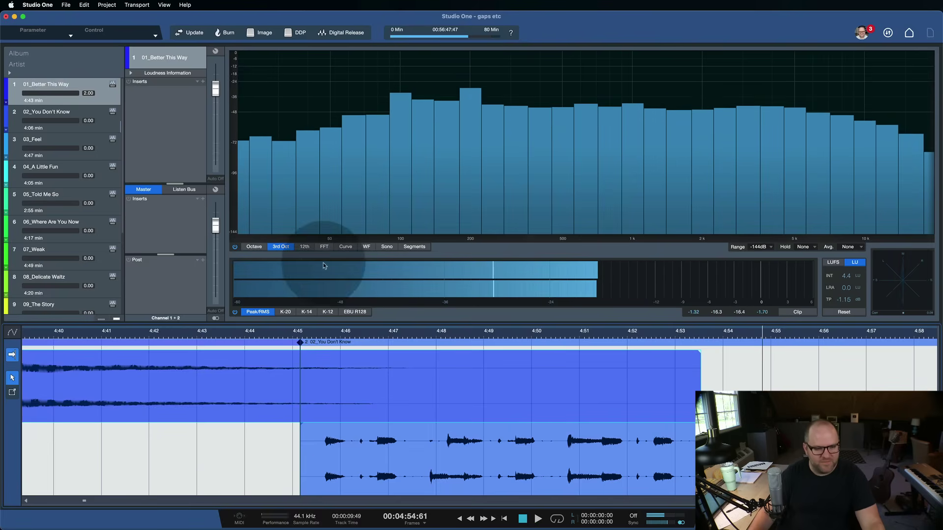
left_click(301, 342)
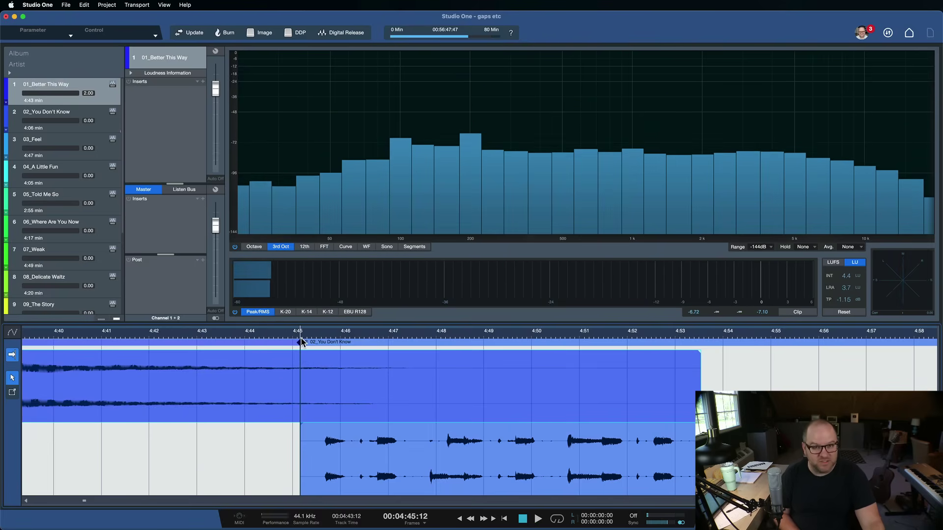
key("space")
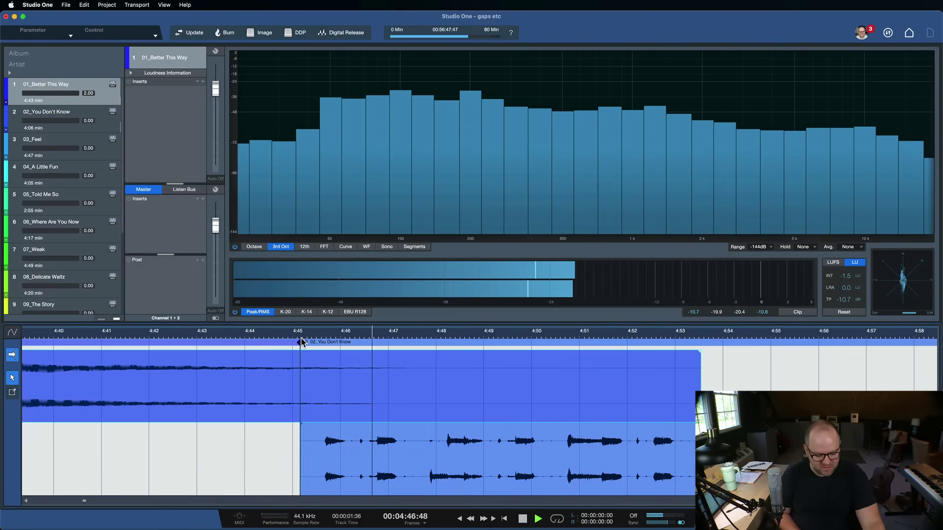
key("space")
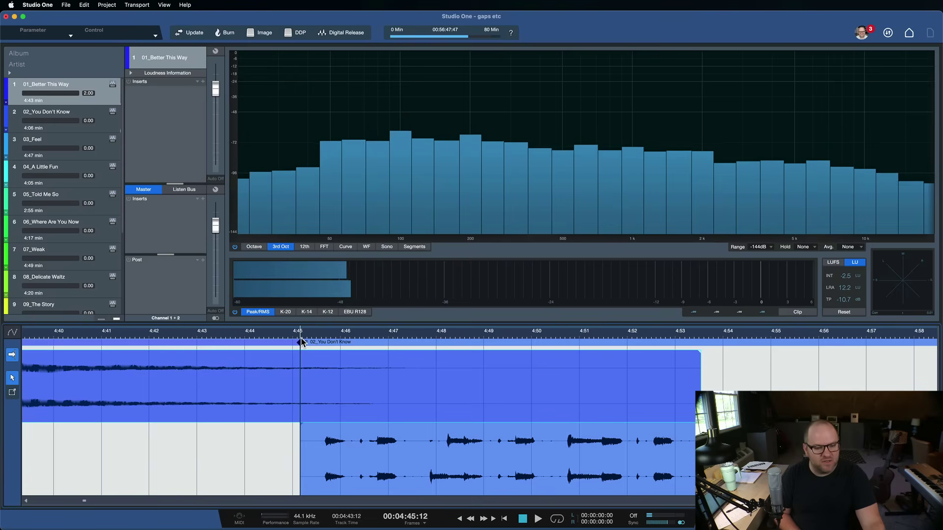
key("space")
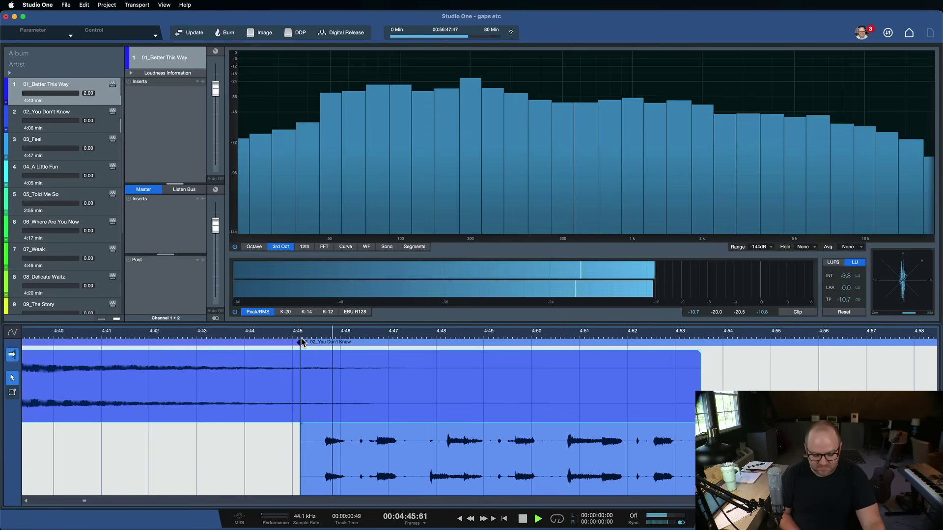
key("space")
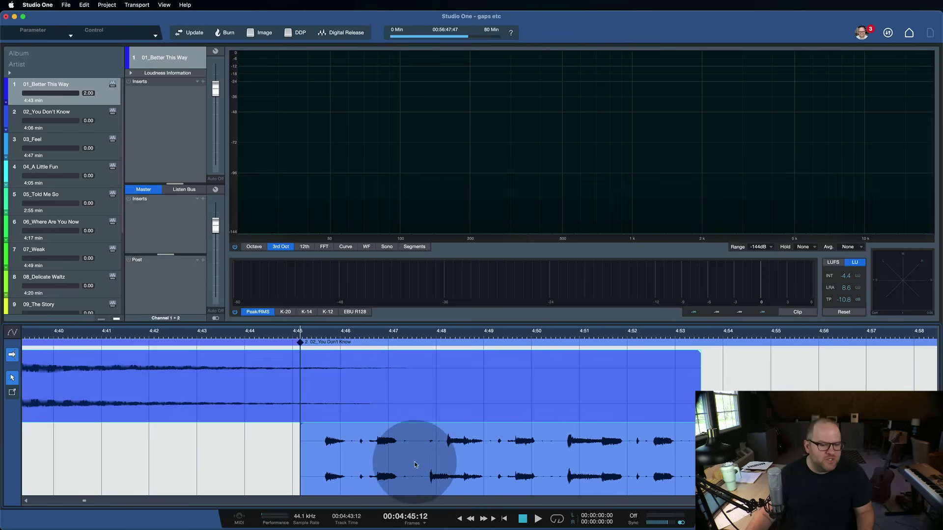
Move 02_You Don't Know later so it begins where the audio of 01_Better This Way ends, with a pause of about 8.39 seconds
scroll(419, 467, "down", 10)
scroll(420, 467, "down", 2)
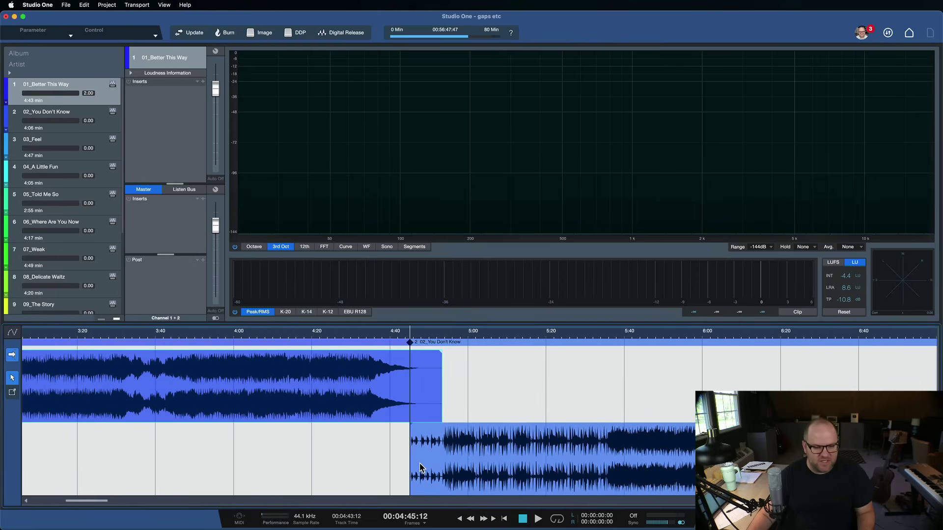
left_click_drag(420, 462, 449, 422)
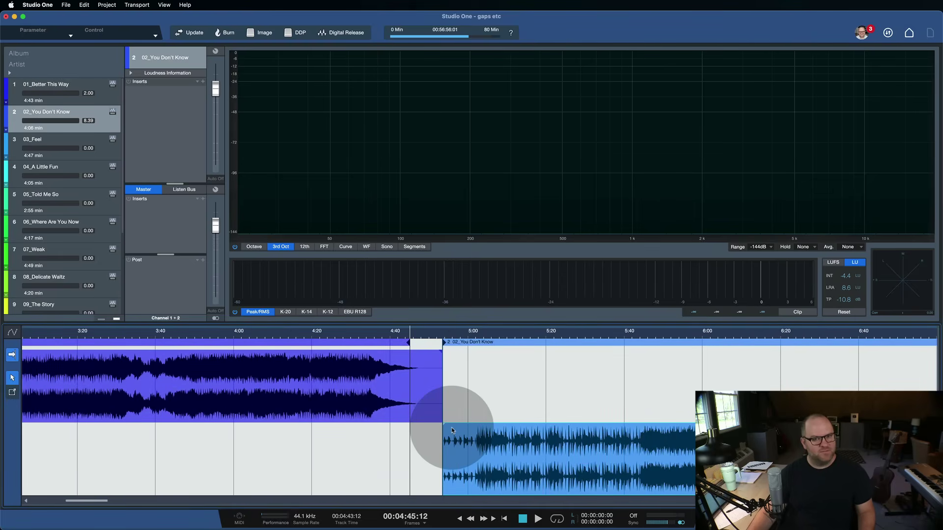
Extend the end marker of 01_Better This Way to the end of its audio, closing the pause before 02_You Don't Know to 0 seconds
scroll(428, 445, "up", 10)
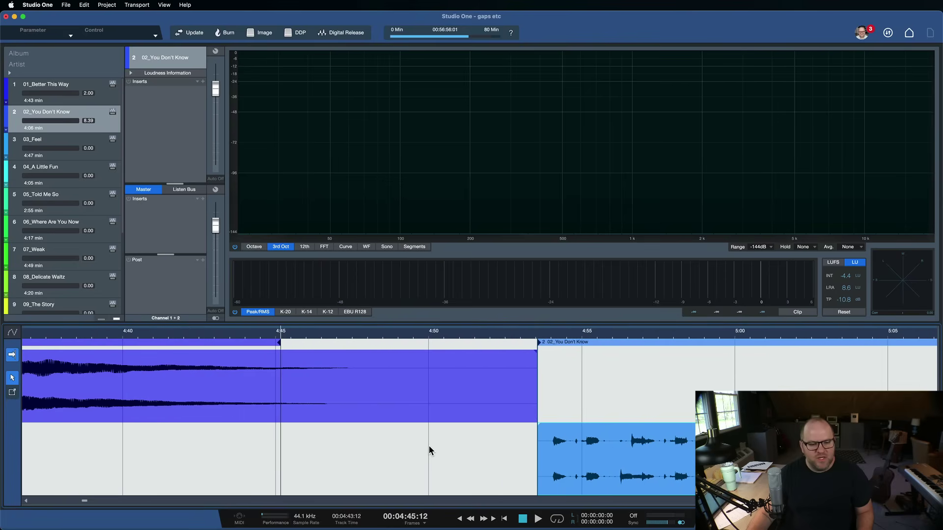
scroll(578, 446, "up", 2)
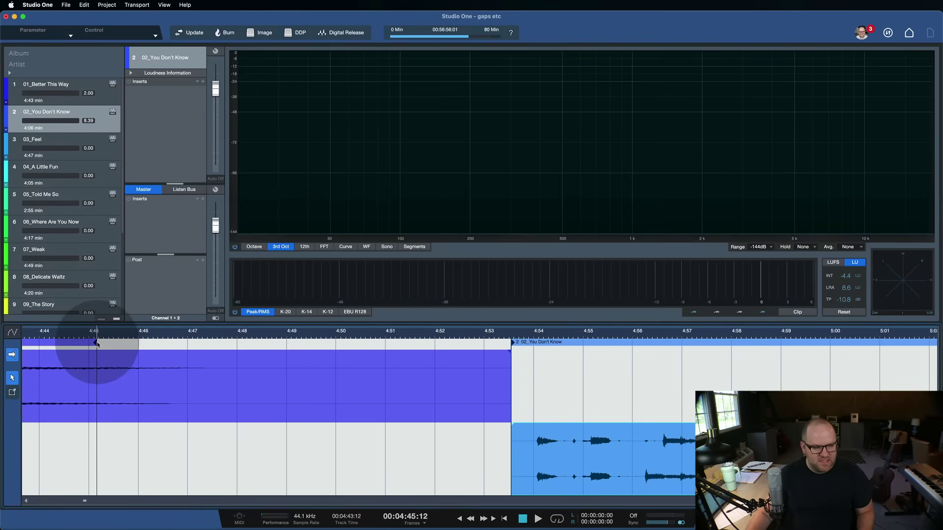
mouse_move(96, 345)
left_mouse_down()
mouse_move(359, 345)
mouse_move(194, 342)
mouse_move(422, 356)
mouse_move(331, 362)
mouse_move(512, 364)
left_mouse_up()
left_click(549, 456)
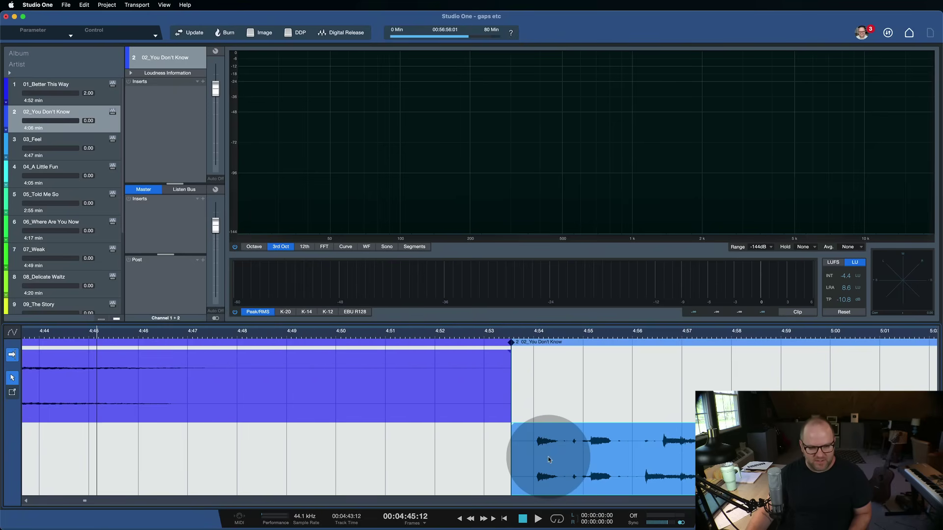
Move the start marker of 02_You Don't Know to just before its first sound, giving a pause of about 0.51 seconds
left_click_drag(548, 457, 546, 432)
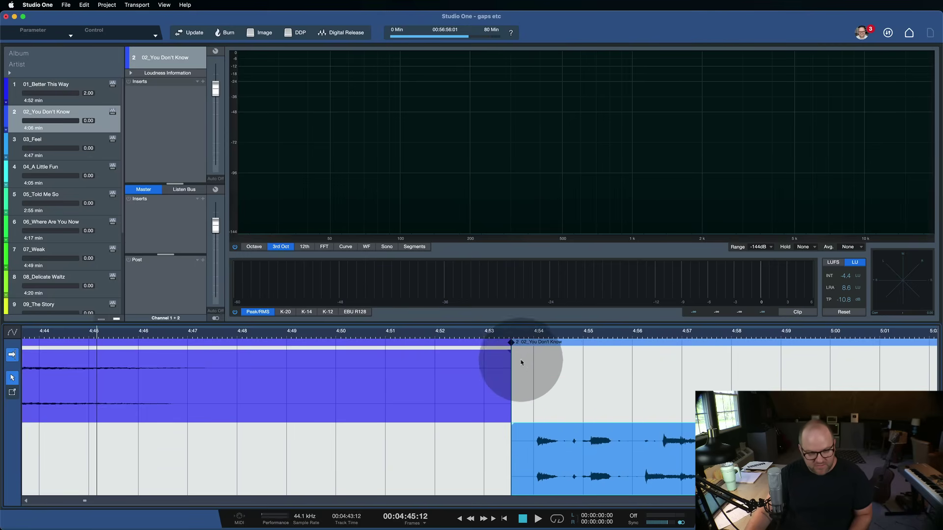
scroll(596, 474, "up", 5)
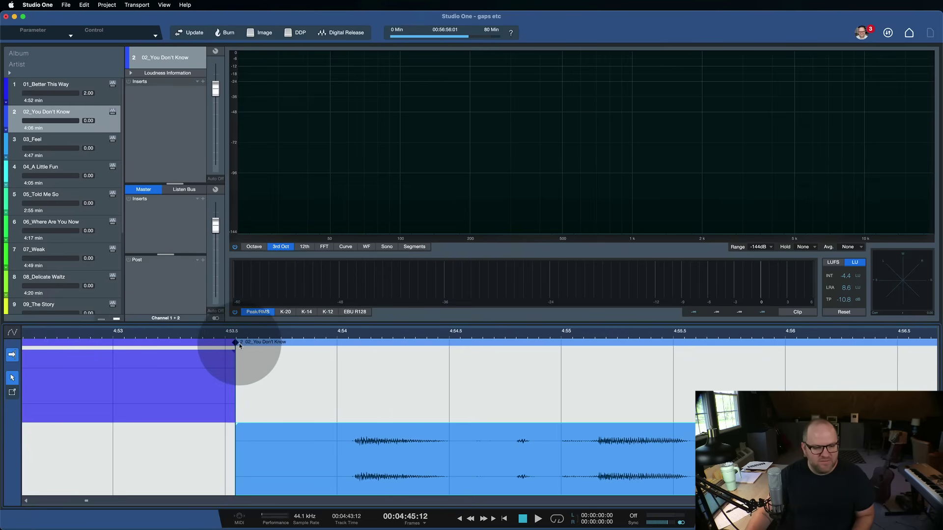
mouse_move(238, 347)
left_mouse_down()
mouse_move(366, 351)
mouse_move(352, 353)
left_mouse_up()
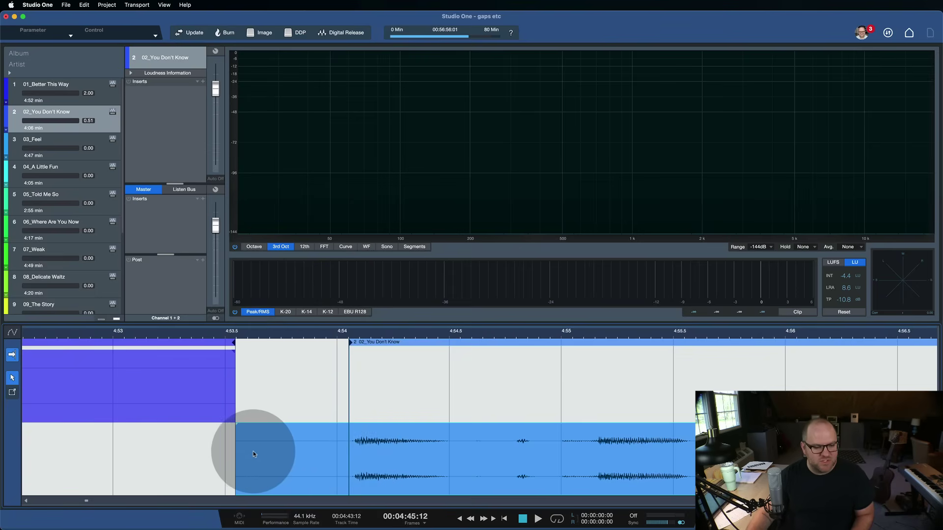
Trim the silent start of 02_You Don't Know up to its marker and move the track earlier, leaving a pause of about 0.07 seconds
mouse_move(236, 455)
left_mouse_down()
mouse_move(344, 459)
mouse_move(354, 427)
left_mouse_up()
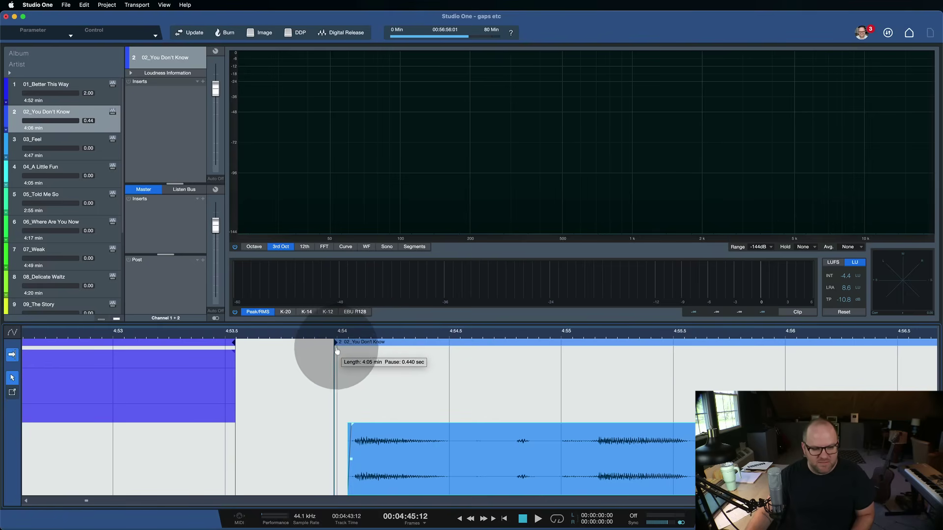
mouse_move(427, 467)
left_mouse_down()
mouse_move(379, 476)
mouse_move(326, 463)
left_mouse_up()
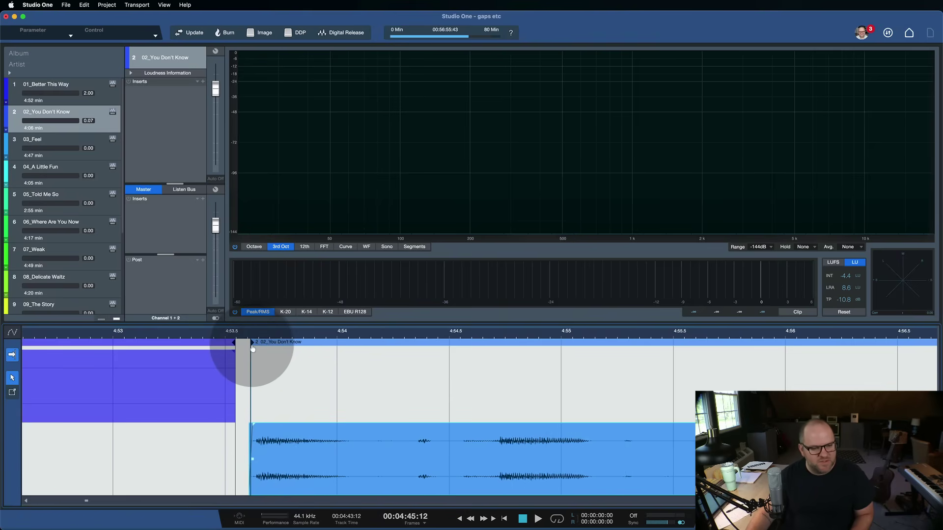
Move the start marker of 02_You Don't Know past its first sound and pull 01_Better This Way's end marker in, giving a pause of about 0.36 seconds
mouse_move(253, 345)
left_mouse_down()
mouse_move(347, 344)
mouse_move(316, 353)
mouse_move(332, 370)
mouse_move(324, 369)
mouse_move(344, 365)
mouse_move(254, 365)
mouse_move(347, 358)
mouse_move(337, 375)
mouse_move(303, 366)
left_mouse_up()
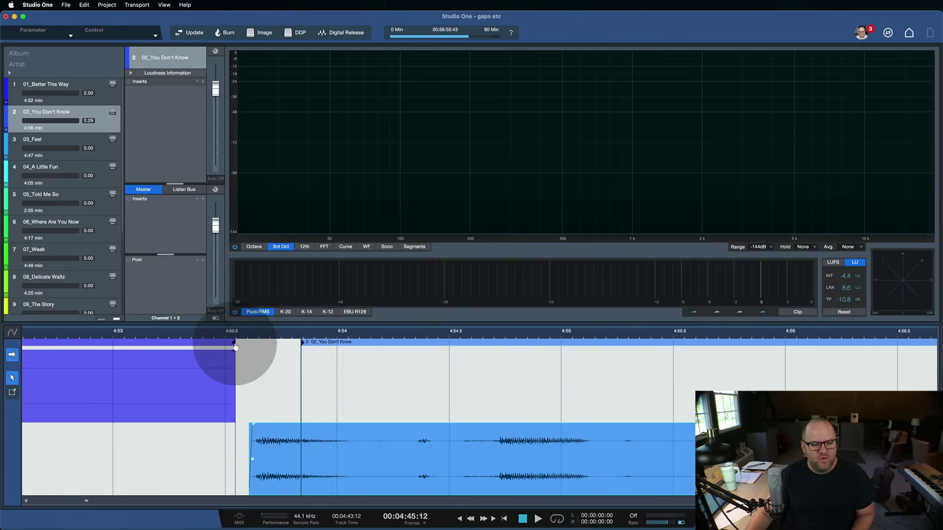
mouse_move(235, 347)
left_mouse_down()
mouse_move(185, 353)
mouse_move(220, 362)
left_mouse_up()
left_click(322, 477)
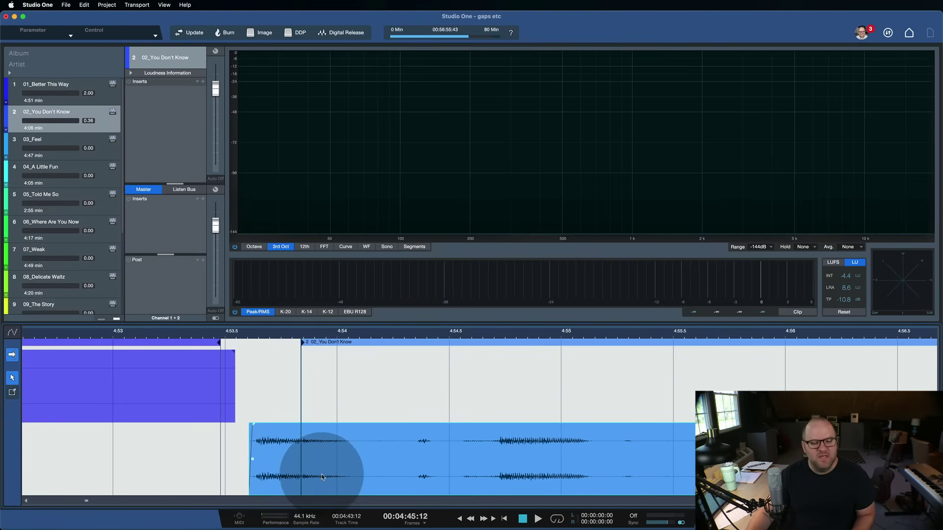
Move 02_You Don't Know slightly later, giving a pause of about 0.61 seconds after 01_Better This Way
left_click_drag(322, 477, 380, 473)
left_click(380, 473)
scroll(380, 472, "down", 12)
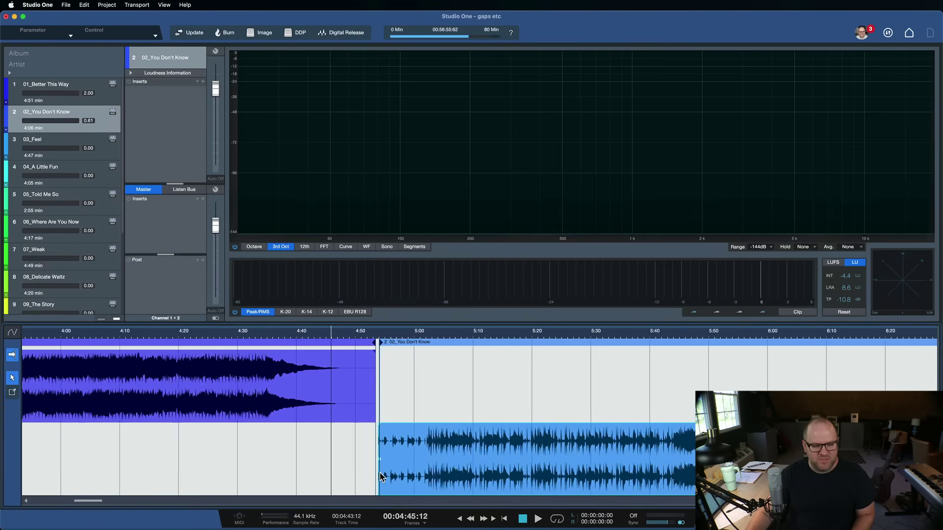
Move 02_You Don't Know further from 01_Better This Way, giving a pause of 10 seconds
scroll(380, 474, "down", 10)
double_click(384, 476)
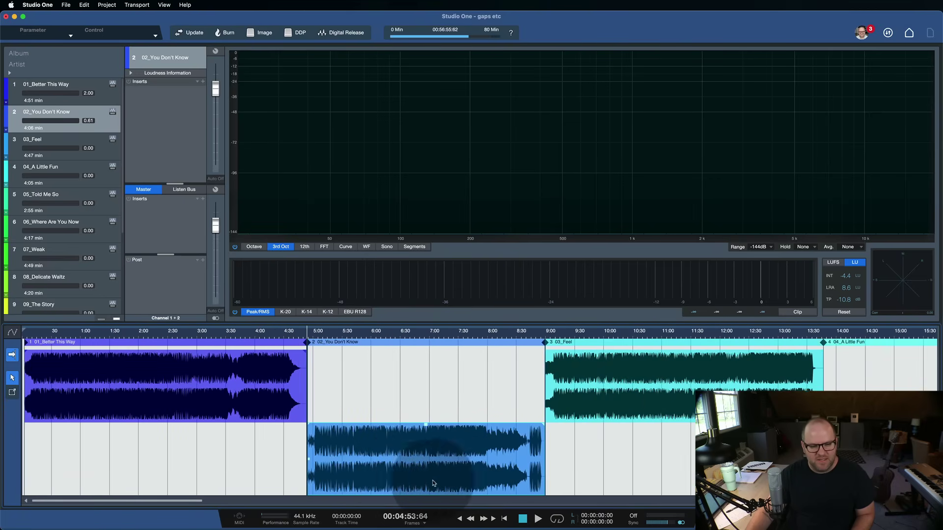
mouse_move(433, 484)
left_mouse_down()
mouse_move(670, 480)
mouse_move(420, 488)
left_mouse_up()
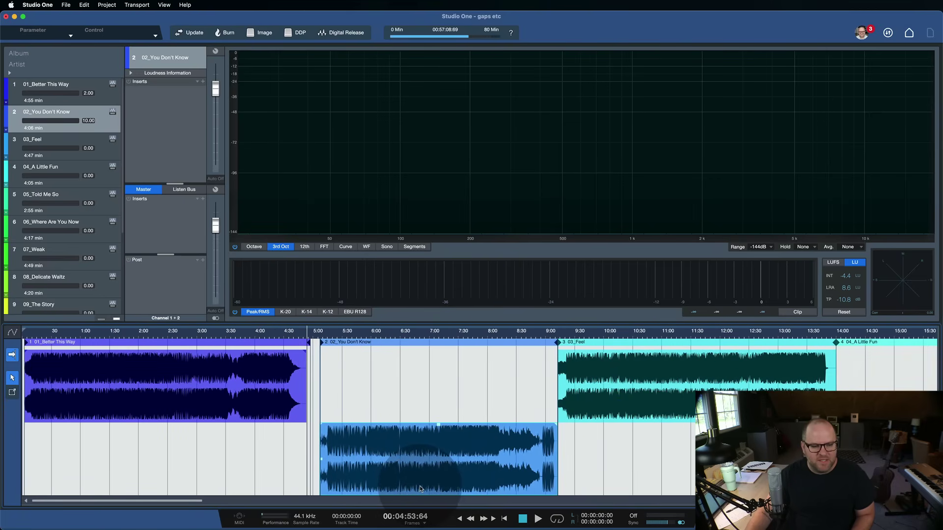
Move 02_You Don't Know back against the end of 01_Better This Way, closing the pause to 0 seconds
scroll(355, 478, "up", 6)
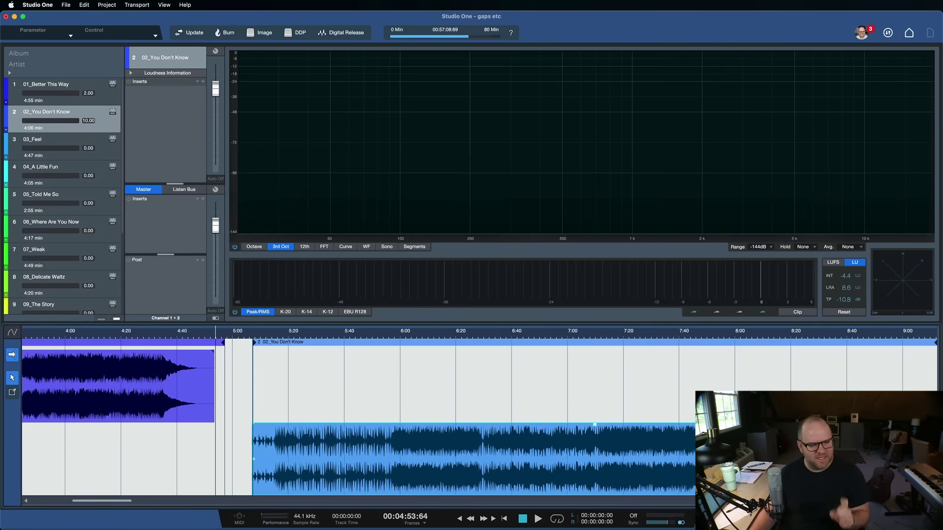
mouse_move(274, 485)
left_mouse_down()
mouse_move(223, 479)
mouse_move(277, 482)
left_mouse_up()
scroll(232, 482, "up", 5)
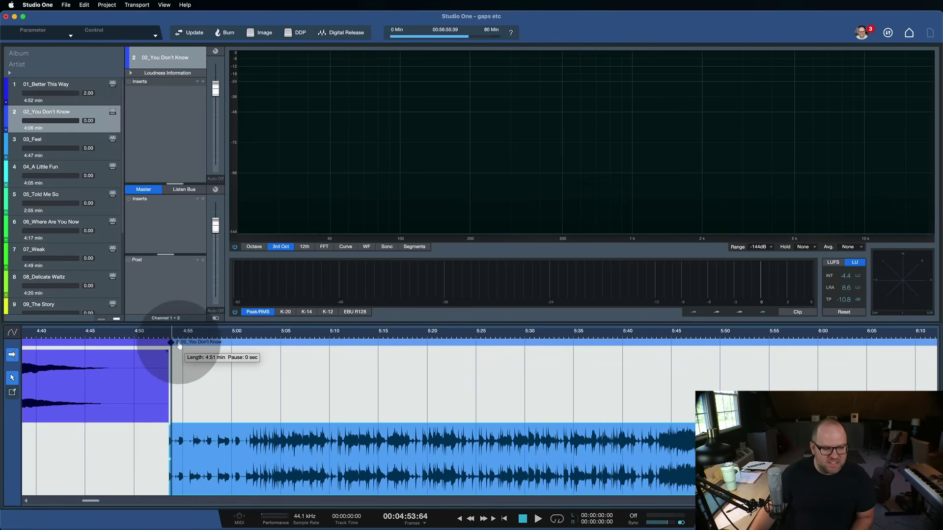
Move 02_You Don't Know about 1.12 seconds later and extend the end marker of 01_Better This Way beyond its audio to about 4:54.5
scroll(180, 436, "up", 5)
scroll(182, 436, "left", 5)
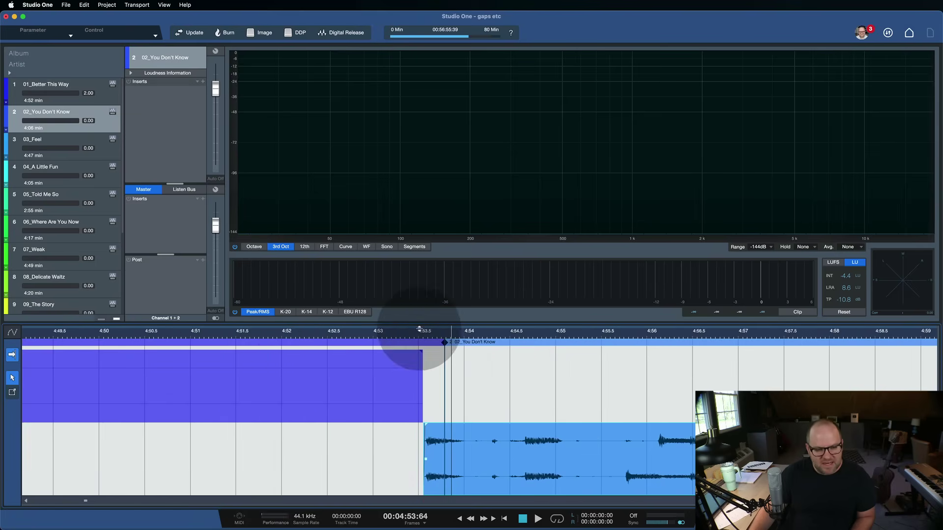
left_click_drag(442, 455, 543, 448)
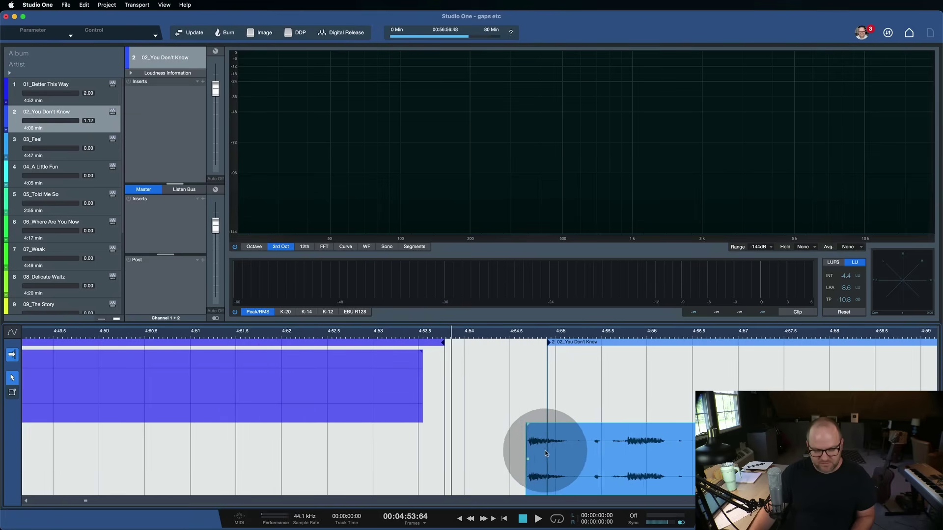
left_click_drag(442, 353, 517, 351)
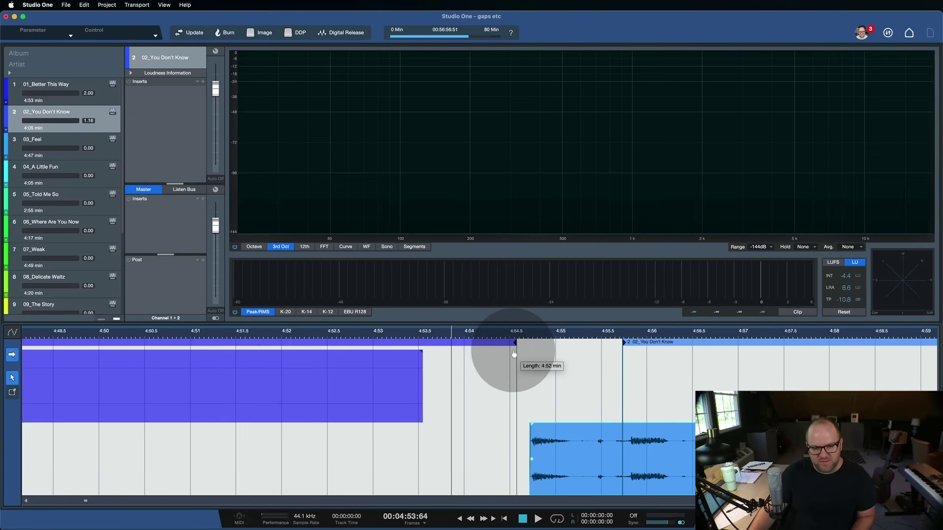
Move the start marker of 02_You Don't Know ahead of its audio to meet 01_Better This Way's end marker, with a pause of 0 seconds
left_click_drag(623, 346, 517, 345)
left_click_drag(411, 347, 520, 349)
left_click(517, 349)
key("super+z")
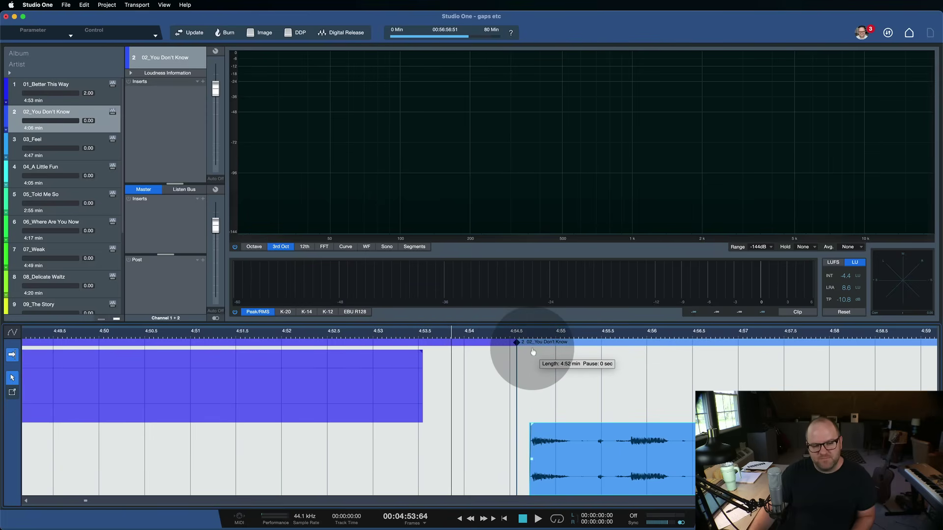
left_click_drag(553, 447, 576, 455)
left_click_drag(537, 433, 537, 434)
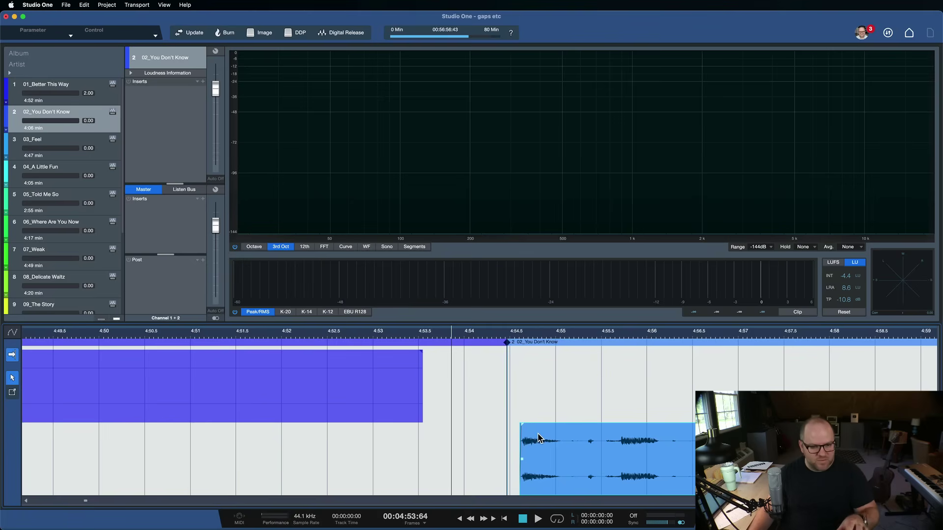
Add a short fade-out to the end of 01_Better This Way and show the whole album timeline
mouse_move(407, 355)
left_mouse_down()
mouse_move(442, 354)
mouse_move(406, 358)
left_mouse_up()
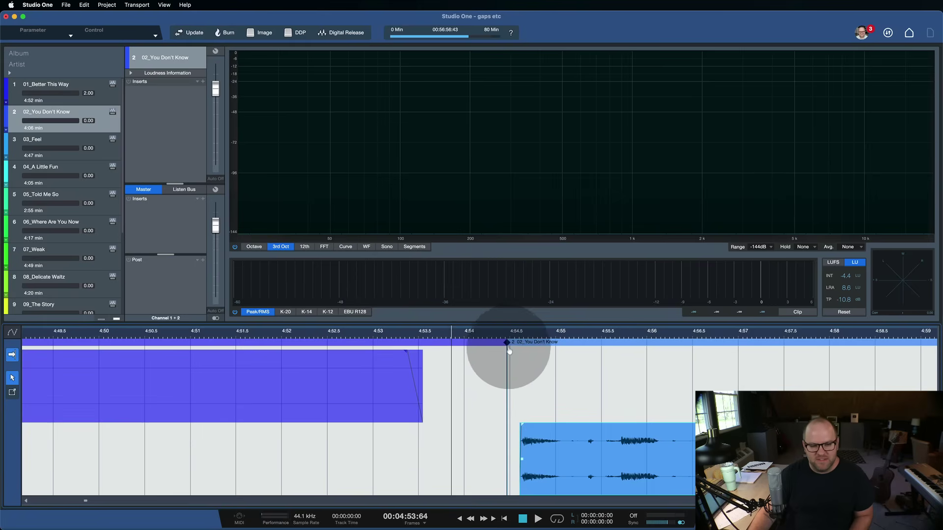
scroll(505, 345, "up", 5)
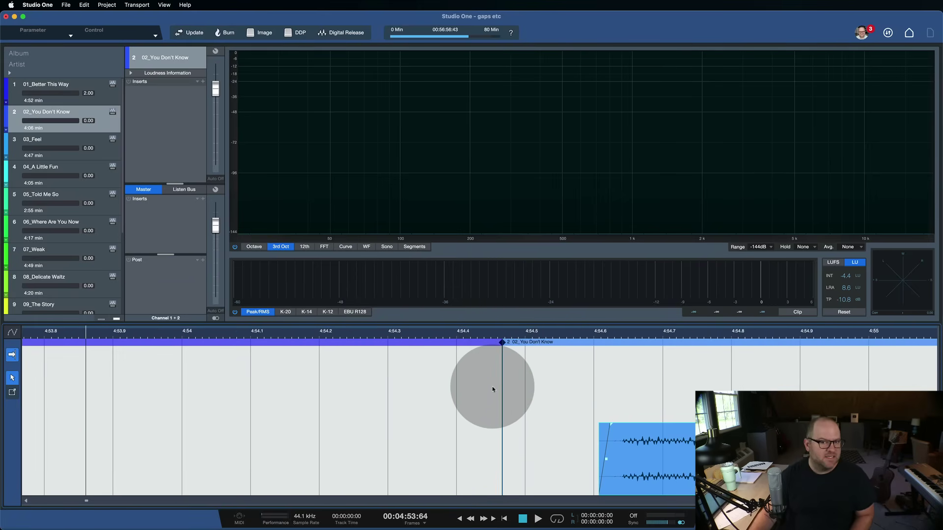
scroll(492, 390, "down", 3)
scroll(493, 389, "down", 10)
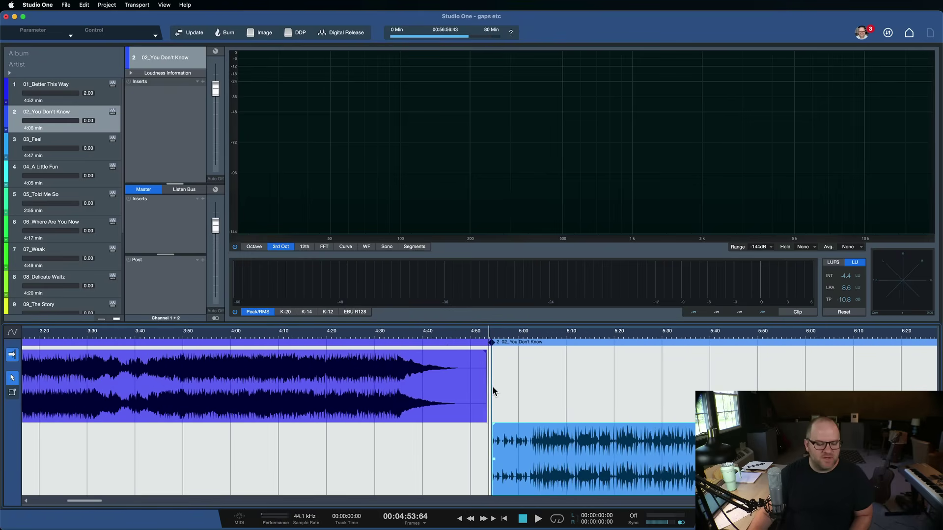
scroll(351, 389, "down", 10)
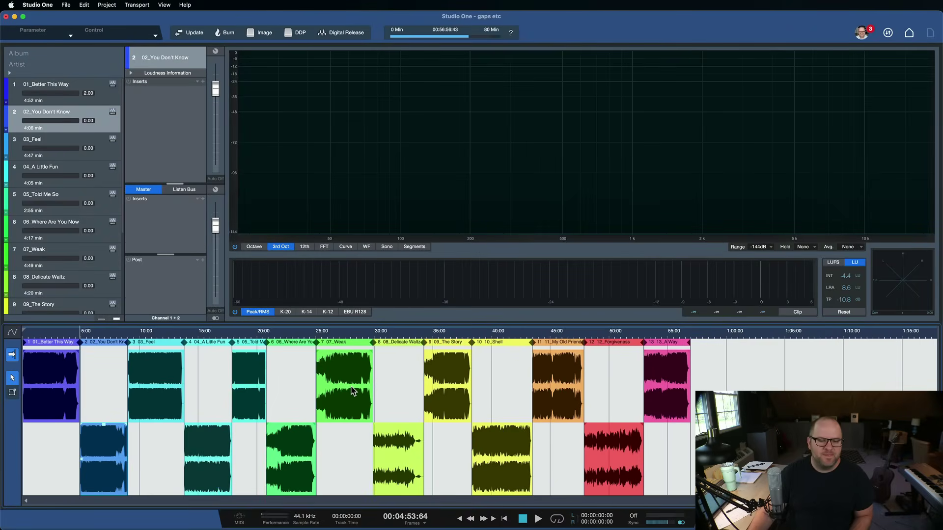